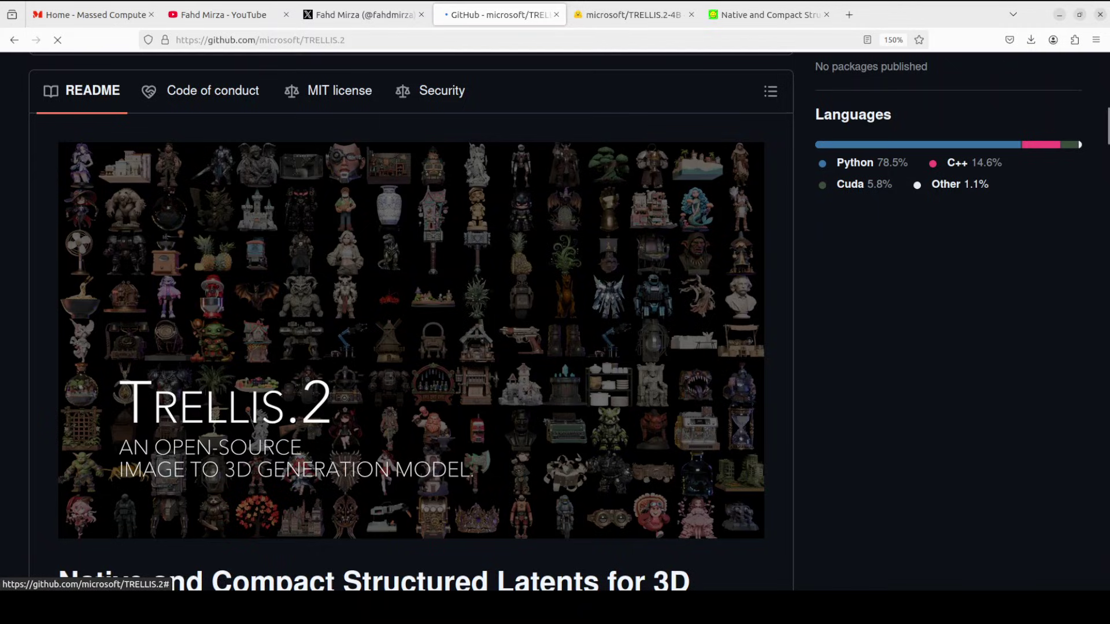
- Switch to the YouTube channel's 'trellis' search results, which include a TRELLIS install video
{"action": "left_click", "coordinate": [215, 15]}
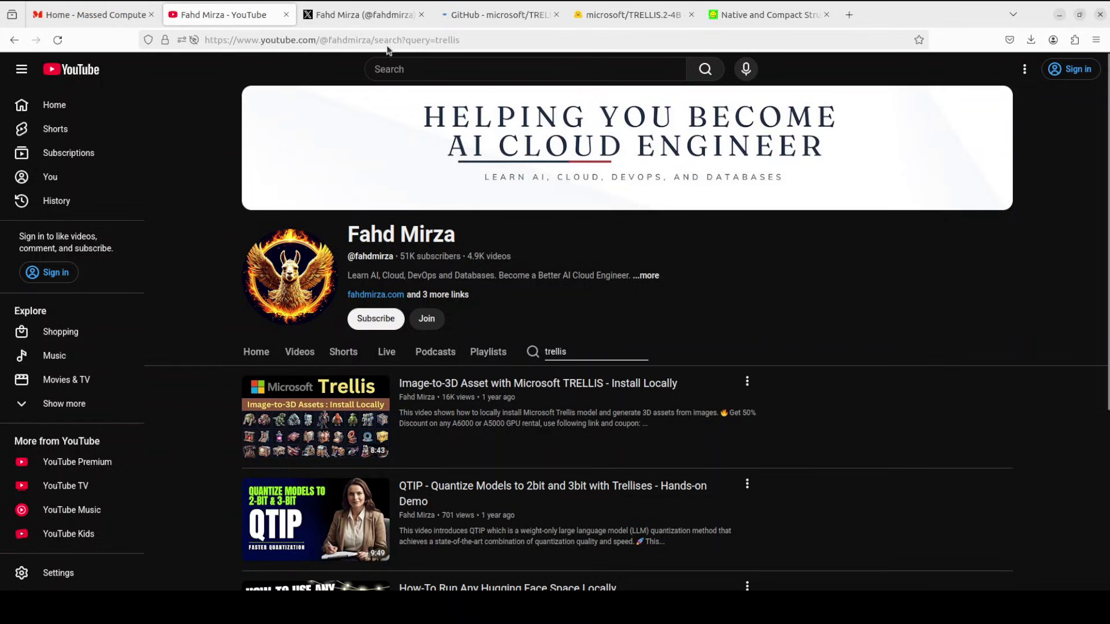
- Glance at the X profile and YouTube results, then bring up the microsoft/TRELLIS.2-4B model card
{"action": "left_click", "coordinate": [362, 15]}
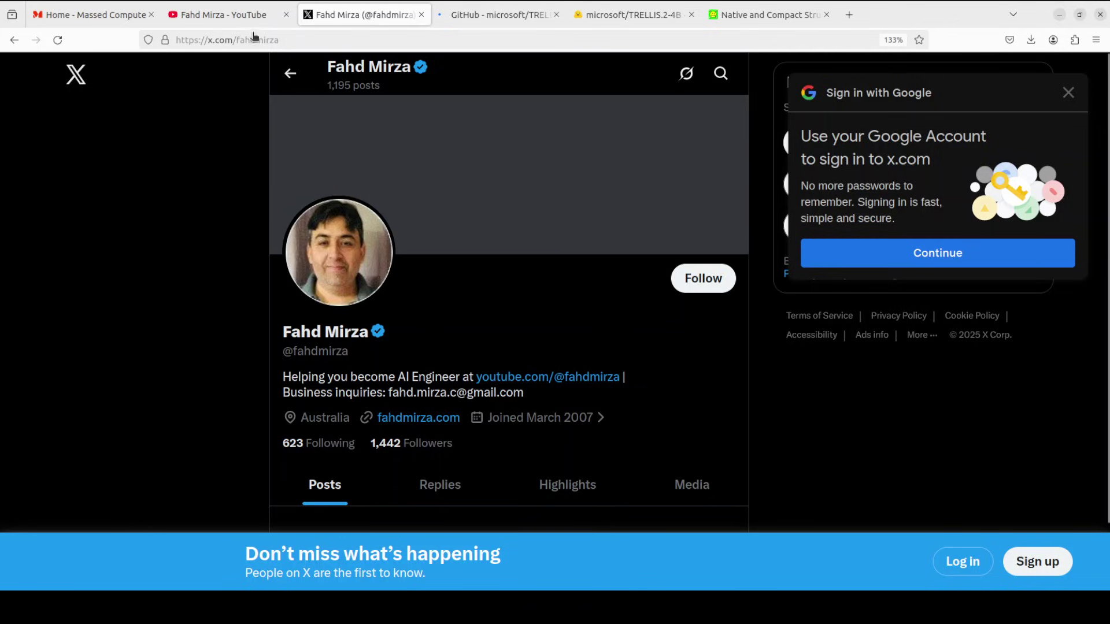
{"action": "left_click", "coordinate": [246, 16]}
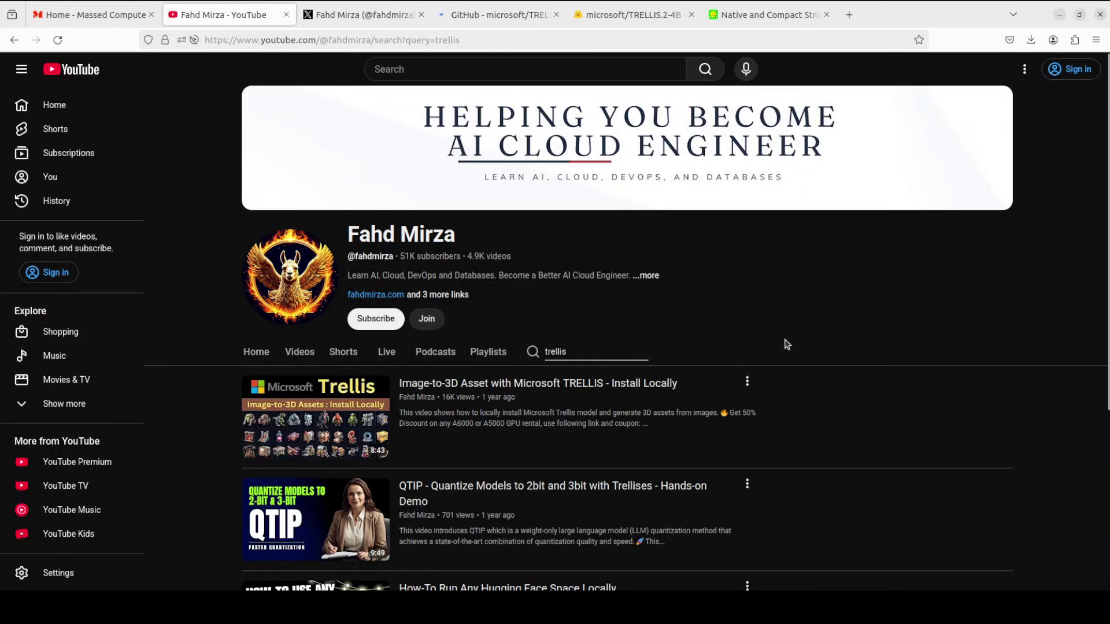
{"action": "left_click", "coordinate": [611, 12]}
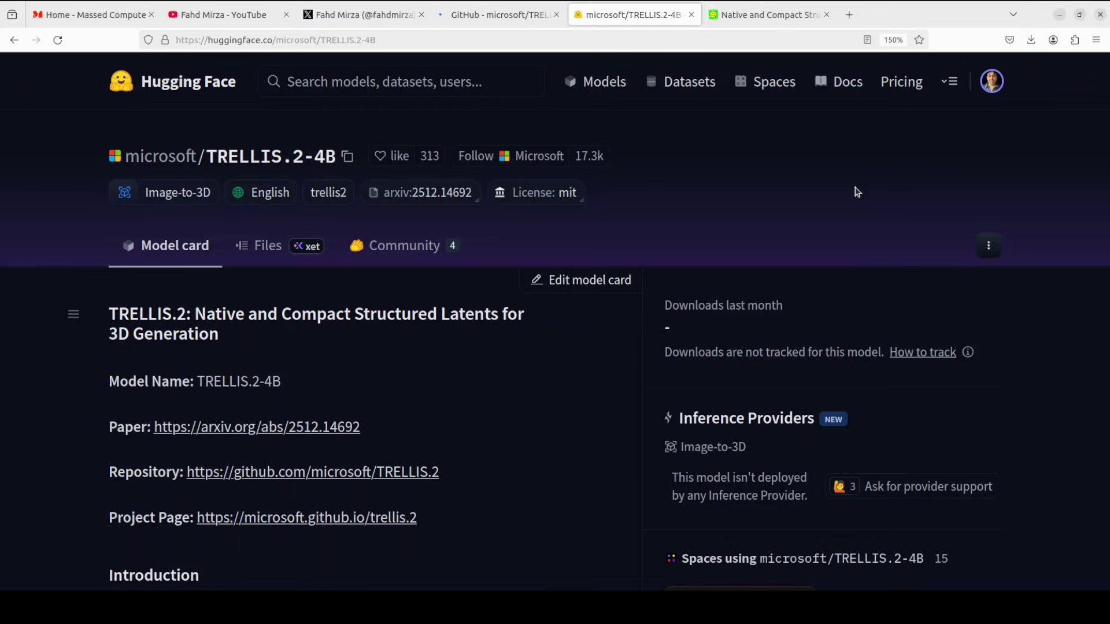
- Open the arXiv PDF 'Native and Compact Structured Latents for 3D Generation'
{"action": "left_click", "coordinate": [771, 17]}
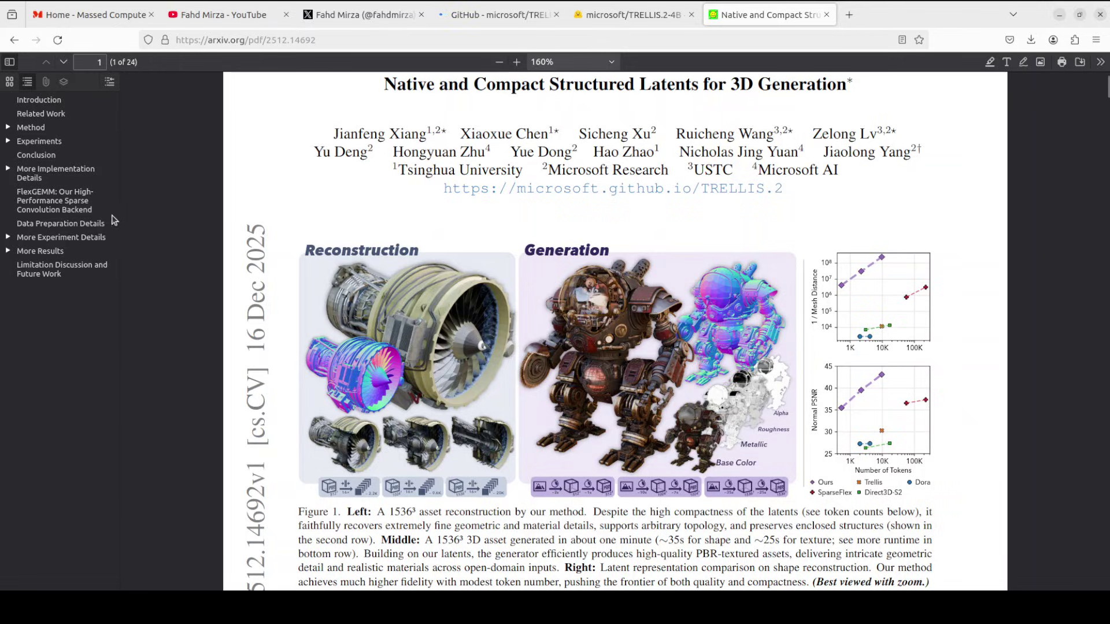
- Confirm the RTX A6000 with nvidia-smi and create and activate Python 3.11 conda environment 'ai'
{"action": "key", "text": "alt+Tab"}
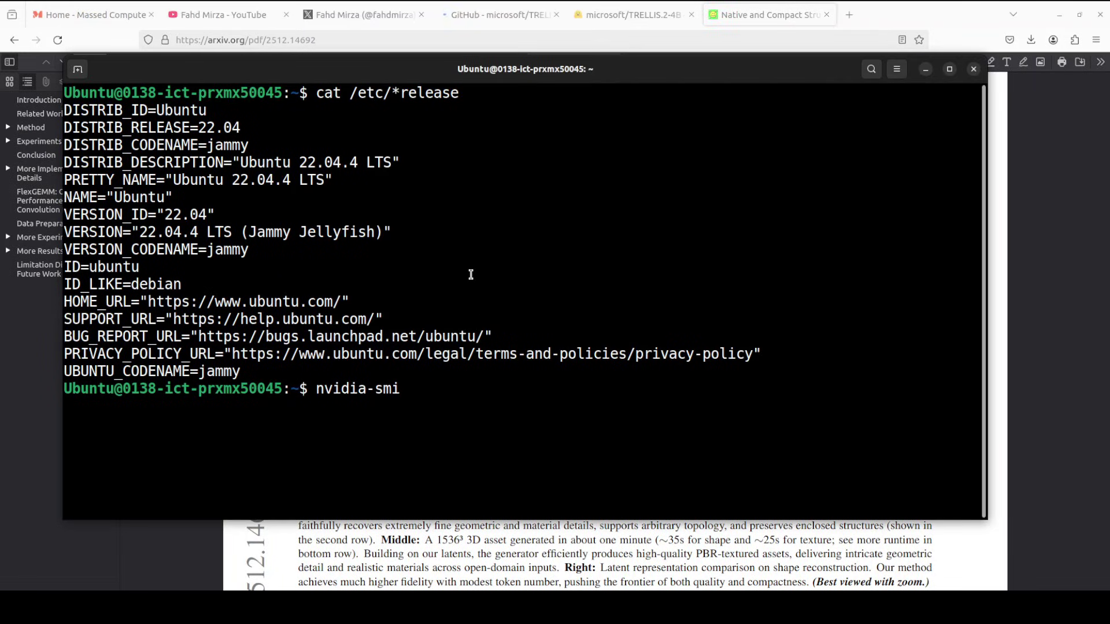
{"action": "key", "text": "Return"}
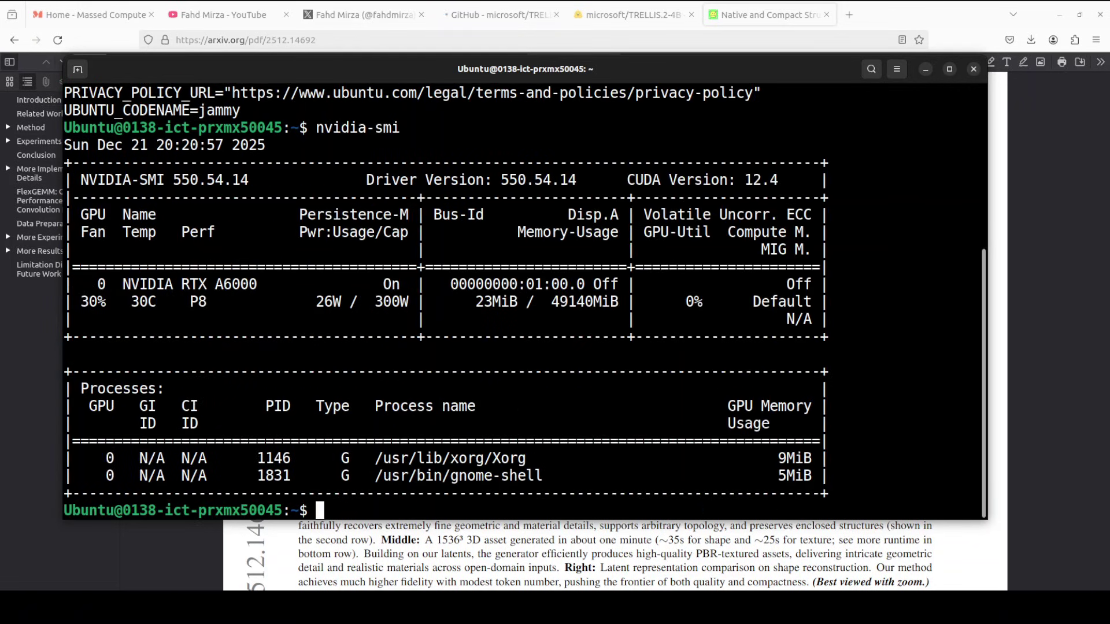
{"action": "right_click", "coordinate": [379, 349]}
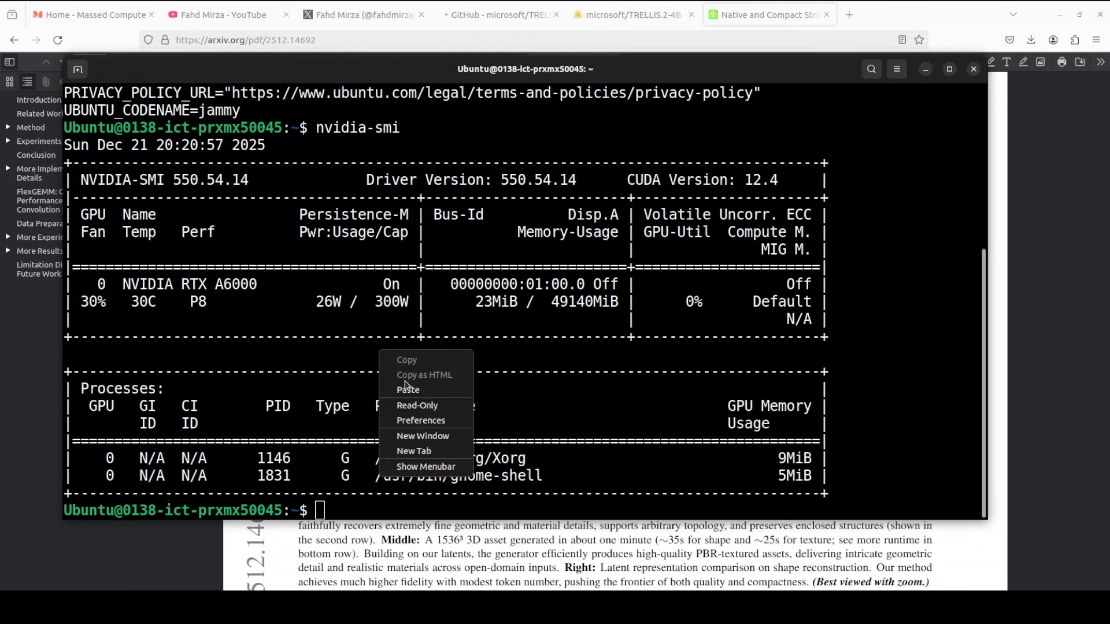
{"action": "left_click", "coordinate": [409, 390]}
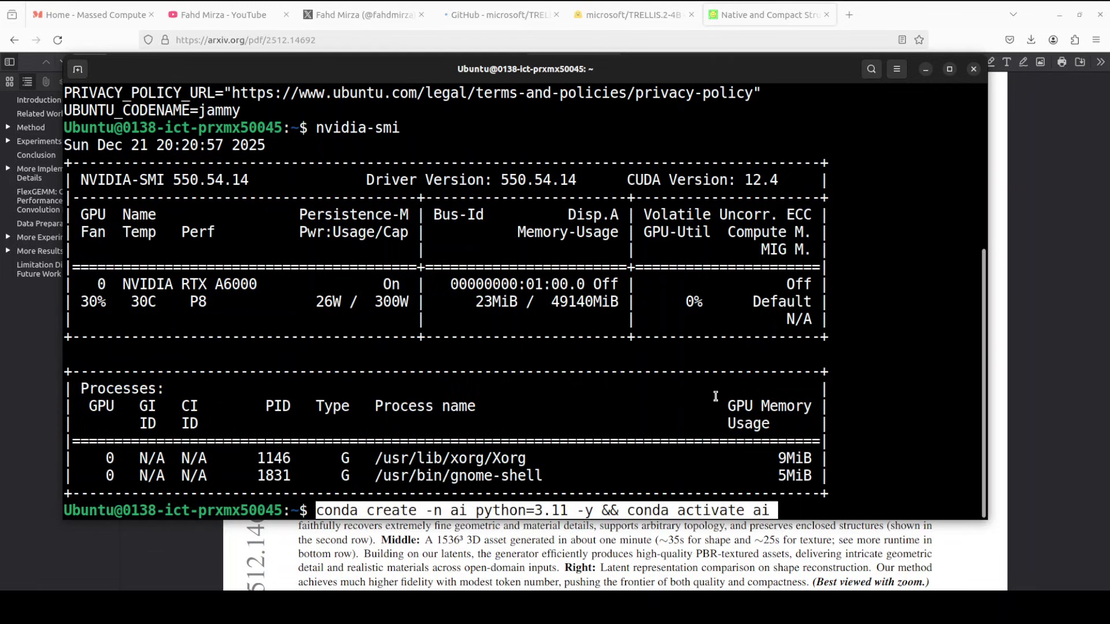
{"action": "key", "text": "Return"}
- Clone the TRELLIS.2 repository and change into ~/TRELLIS.2
{"action": "left_click", "coordinate": [83, 17]}
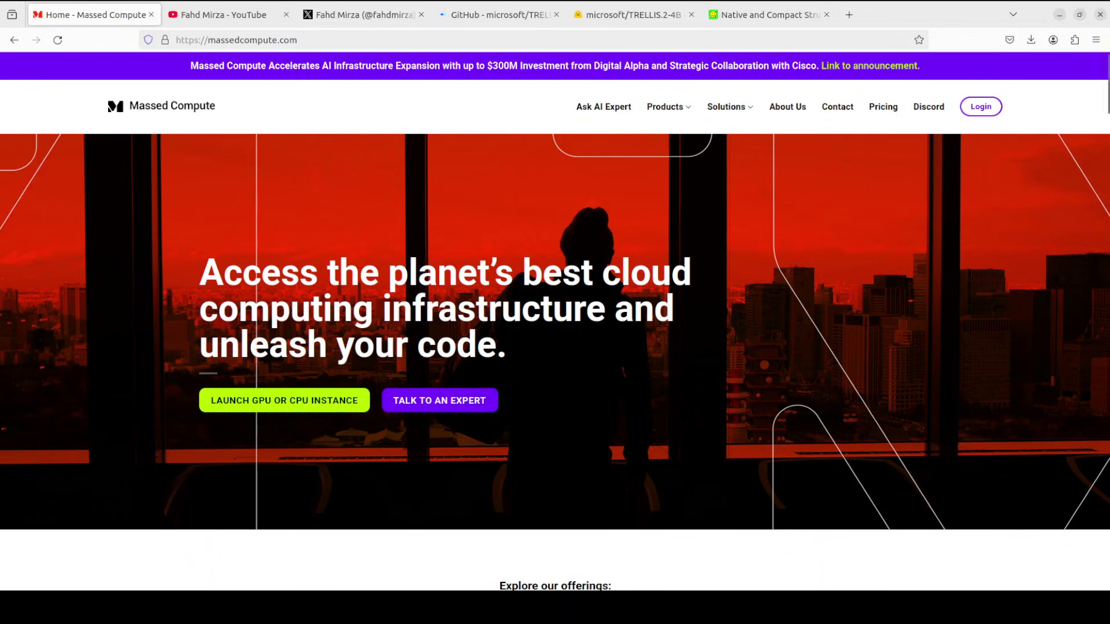
{"action": "key", "text": "alt+Tab"}
{"action": "right_click", "coordinate": [473, 266]}
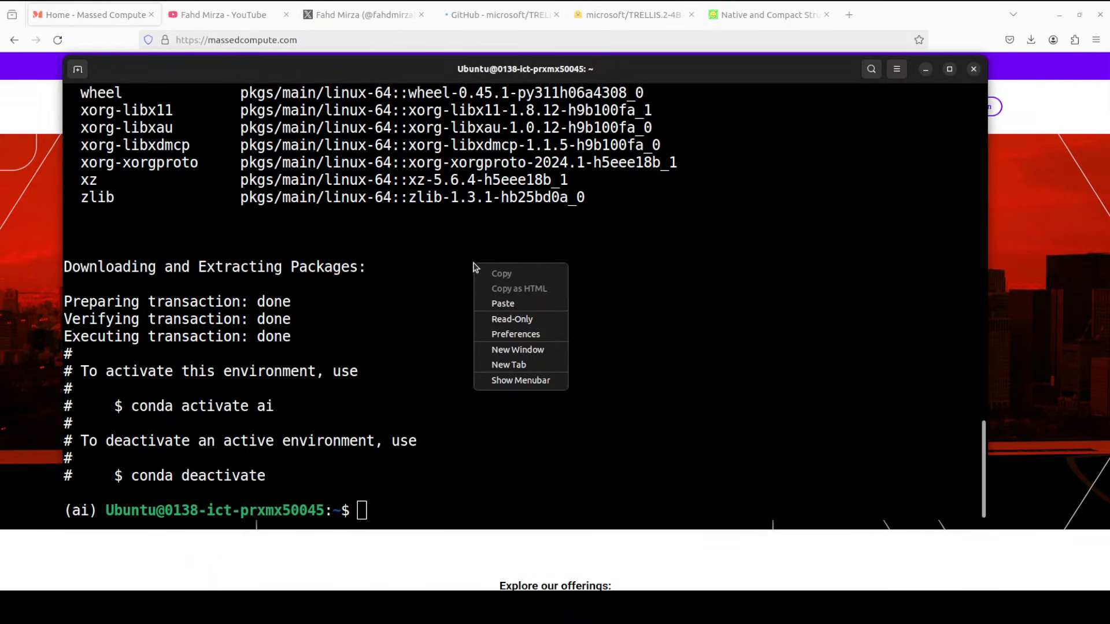
{"action": "left_click", "coordinate": [527, 301]}
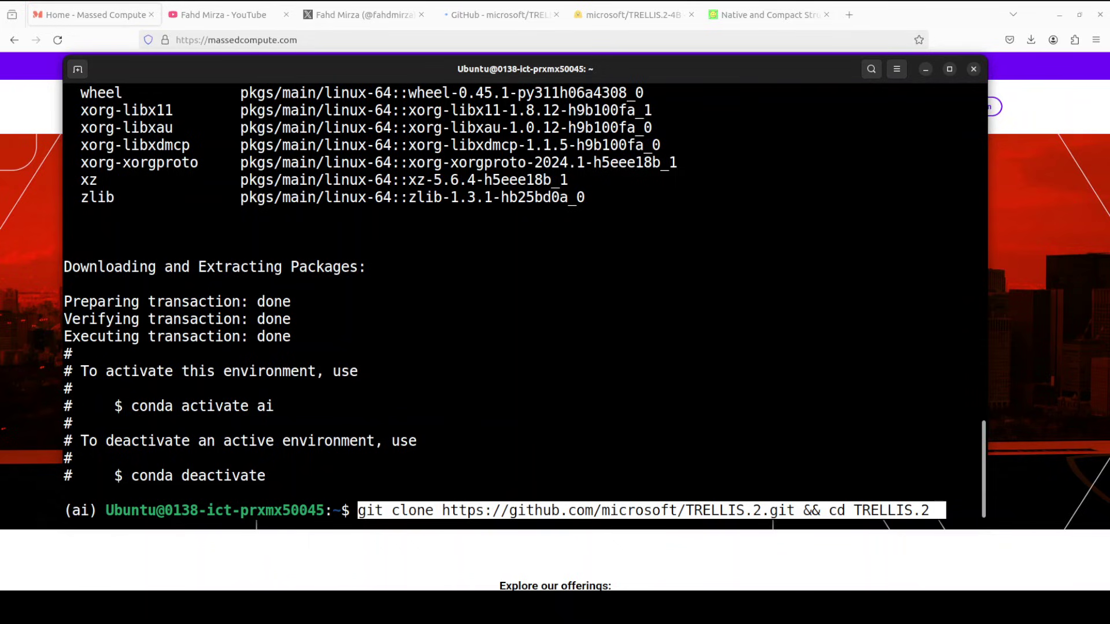
{"action": "key", "text": "Return"}
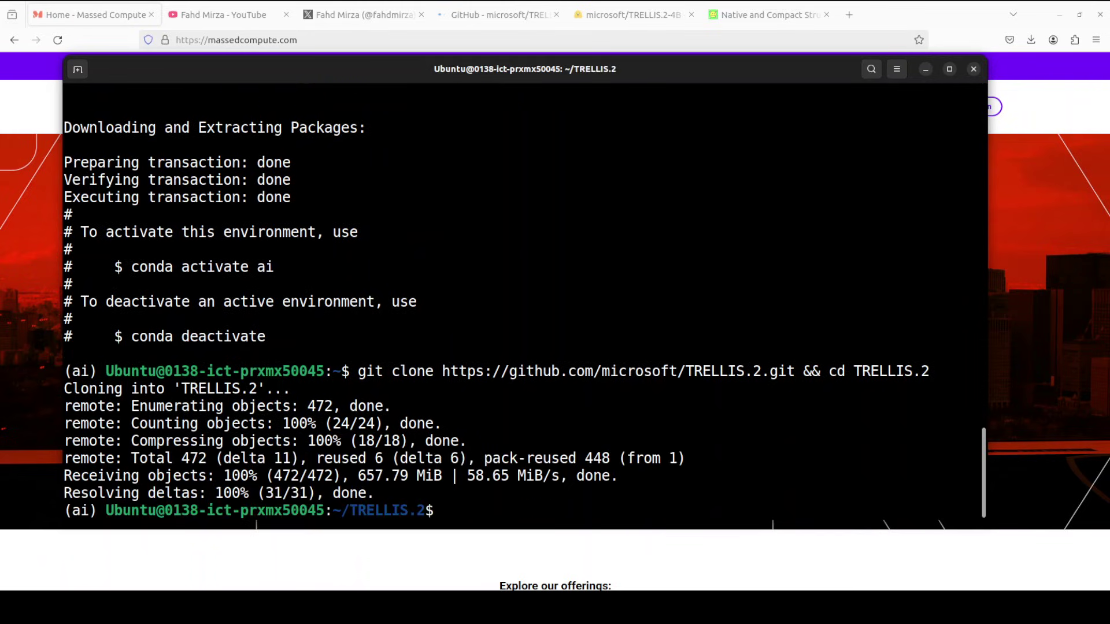
- Run ./setup.sh to install TRELLIS.2's dependencies
{"action": "right_click", "coordinate": [475, 237]}
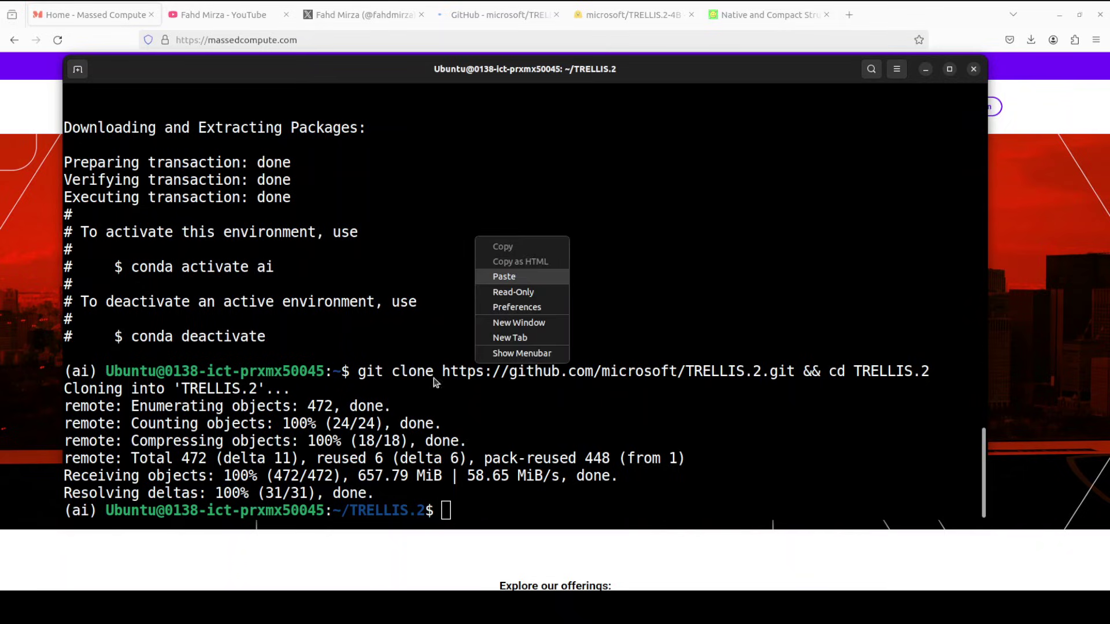
{"action": "left_click", "coordinate": [516, 278]}
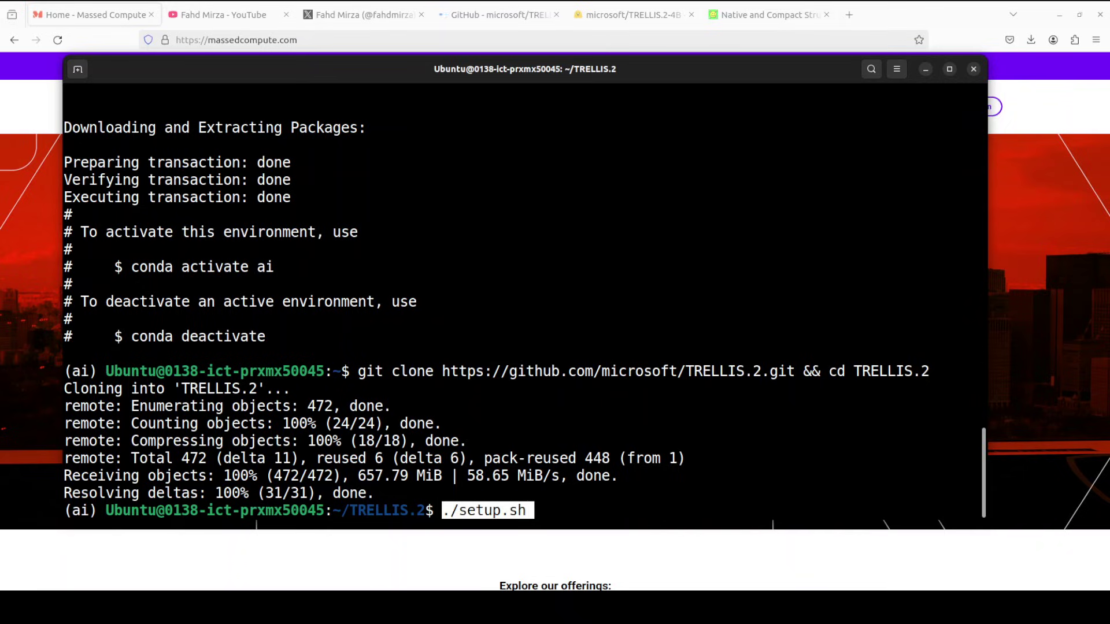
{"action": "key", "text": "Return"}
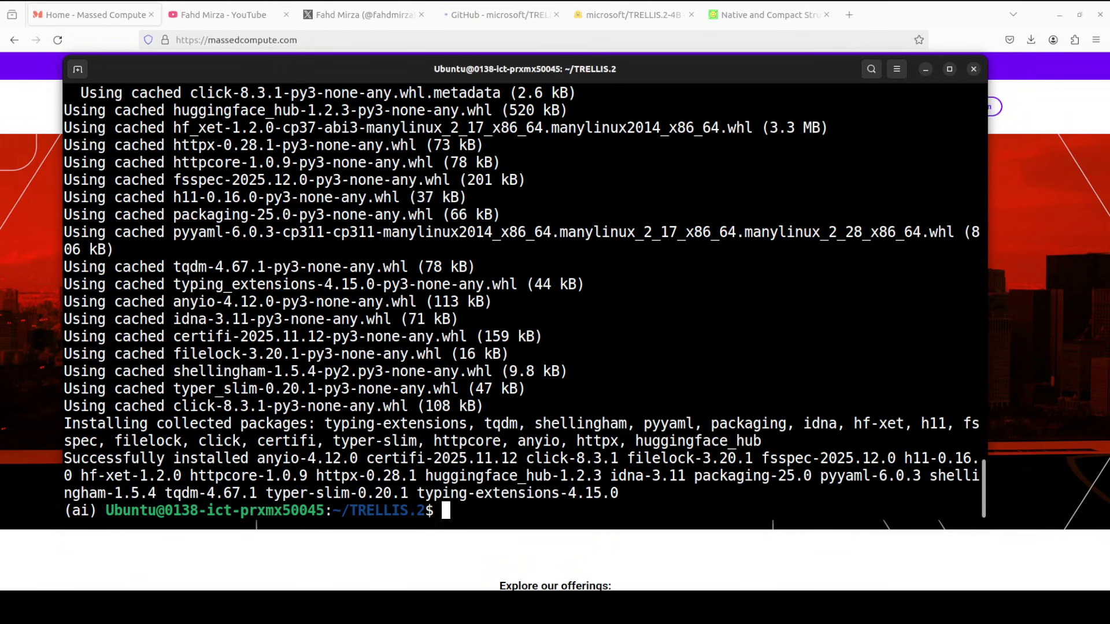
- Clear the terminal and launch the Gradio app with python app.py, downloading its checkpoints
{"action": "type", "text": "clear"}
{"action": "key", "text": "Return"}
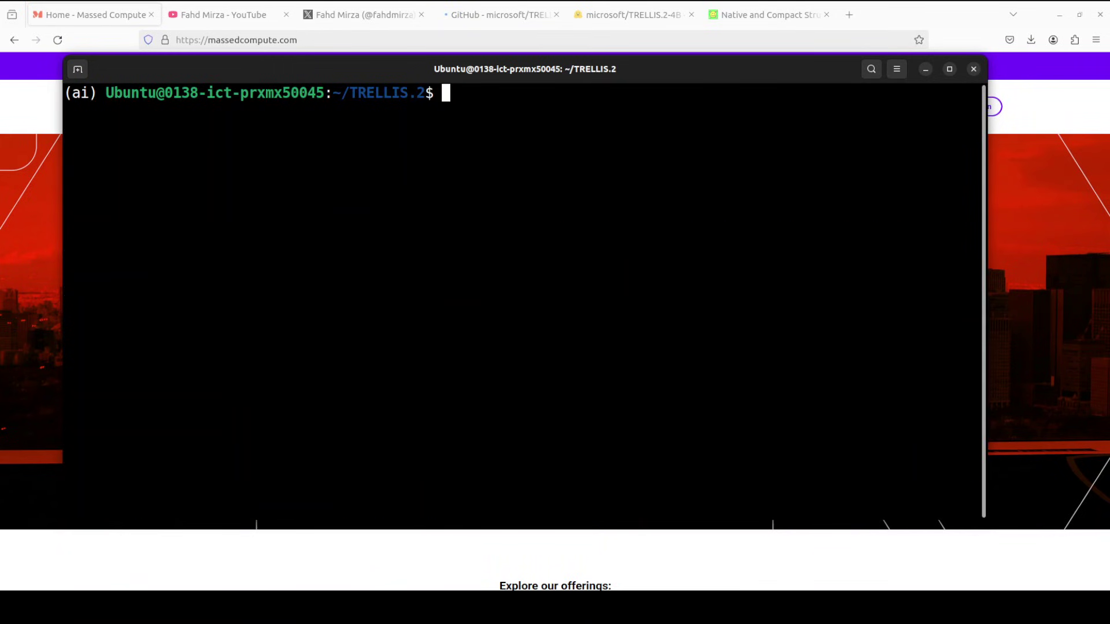
{"action": "right_click", "coordinate": [438, 158]}
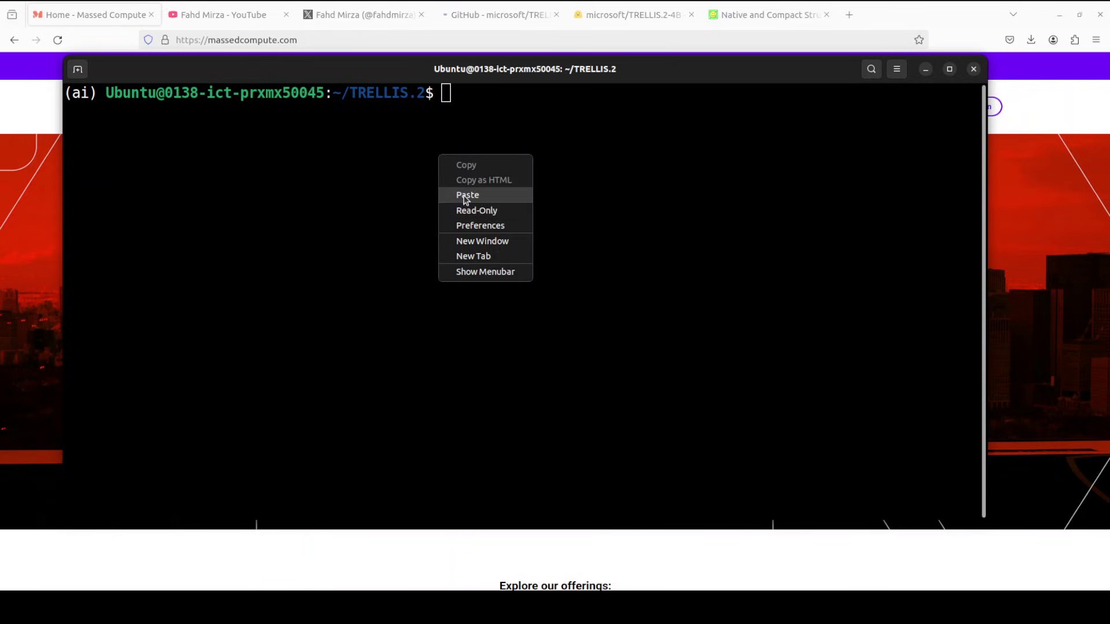
{"action": "left_click", "coordinate": [468, 197]}
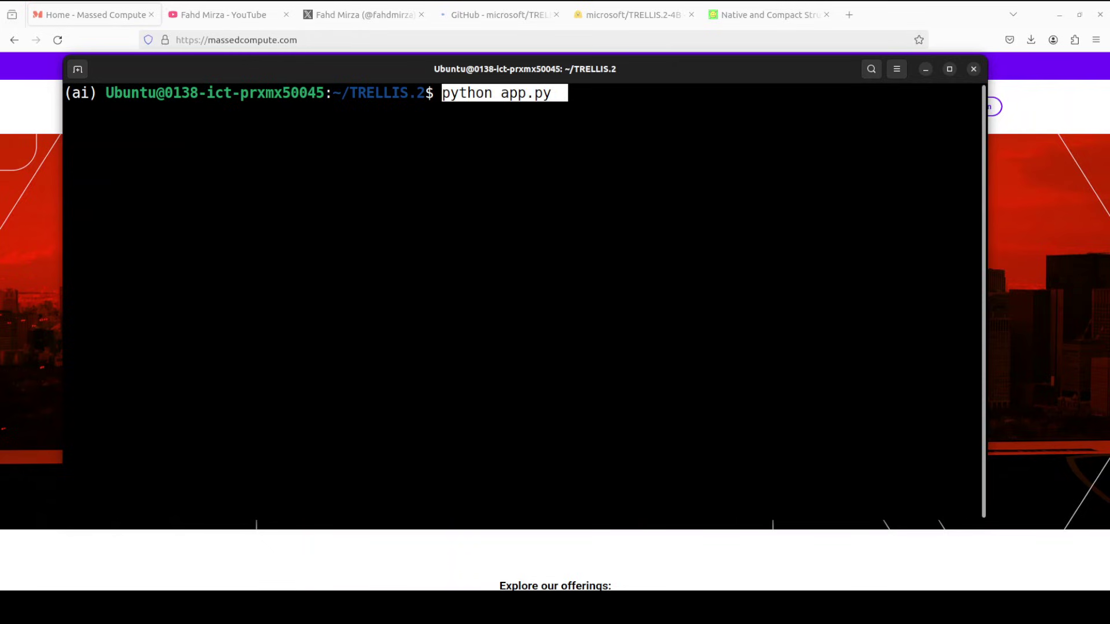
{"action": "key", "text": "Return"}
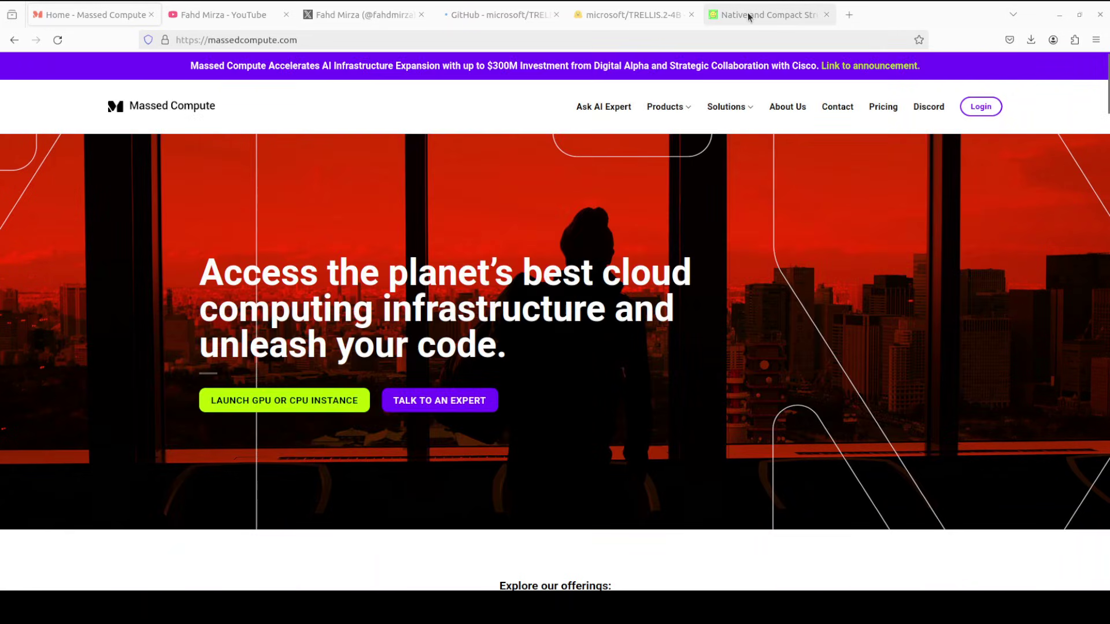
- Return to the TRELLIS.2 paper PDF showing its first page with Figure 1
{"action": "left_click", "coordinate": [763, 15]}
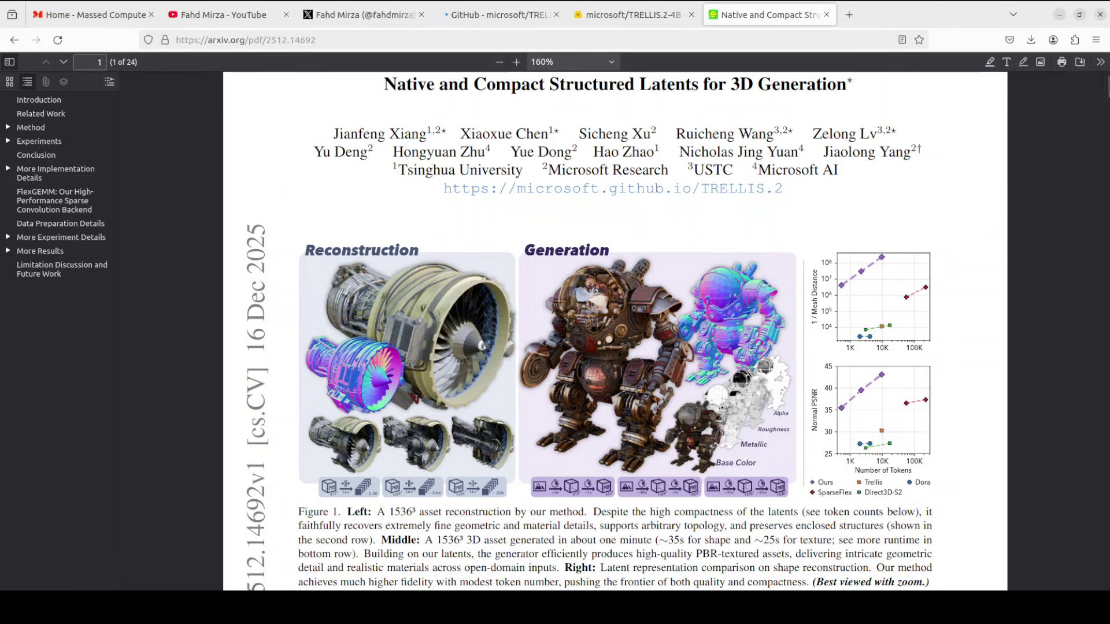
- Scroll through the paper's abstract and introduction
{"action": "scroll", "coordinate": [615, 330], "scroll_direction": "down", "scroll_amount": 5}
{"action": "scroll", "coordinate": [615, 329], "scroll_direction": "down", "scroll_amount": 13}
{"action": "scroll", "coordinate": [615, 330], "scroll_direction": "down", "scroll_amount": 13}
{"action": "scroll", "coordinate": [615, 329], "scroll_direction": "up", "scroll_amount": 1}
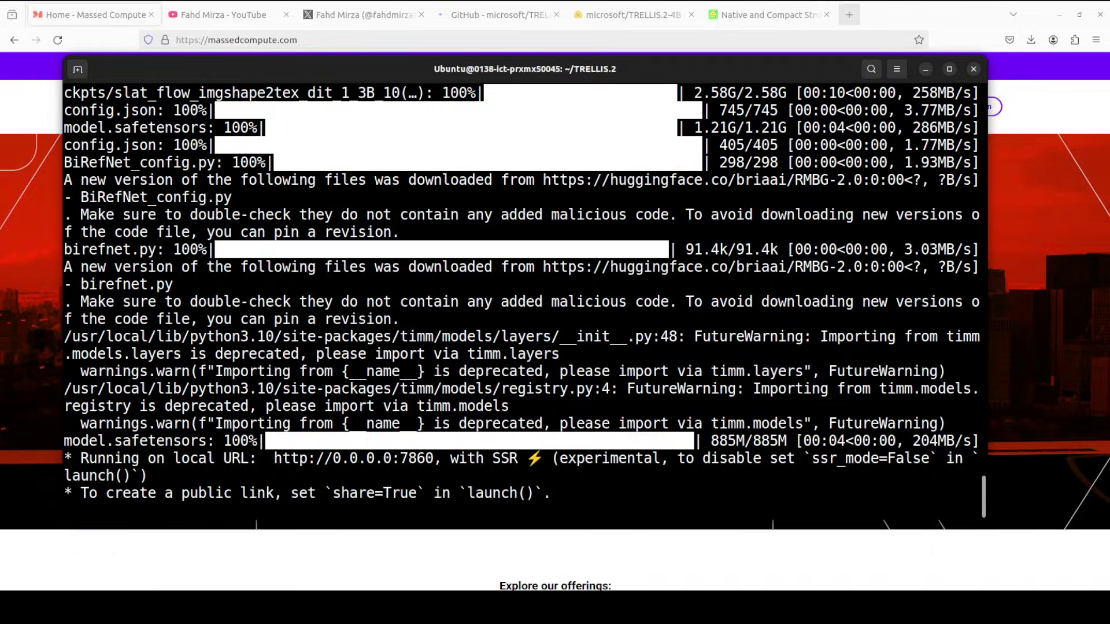
- Load localhost:7860 in a new tab to show the TRELLIS.2 Image to 3D Asset app
{"action": "left_click", "coordinate": [850, 15]}
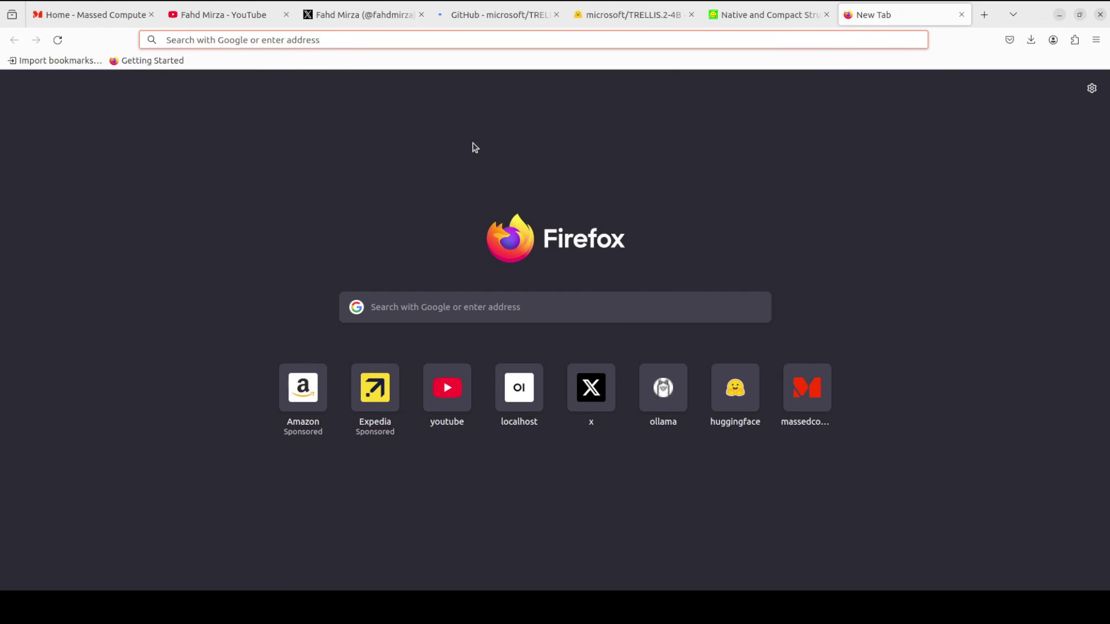
{"action": "type", "text": "http://localhost:7860"}
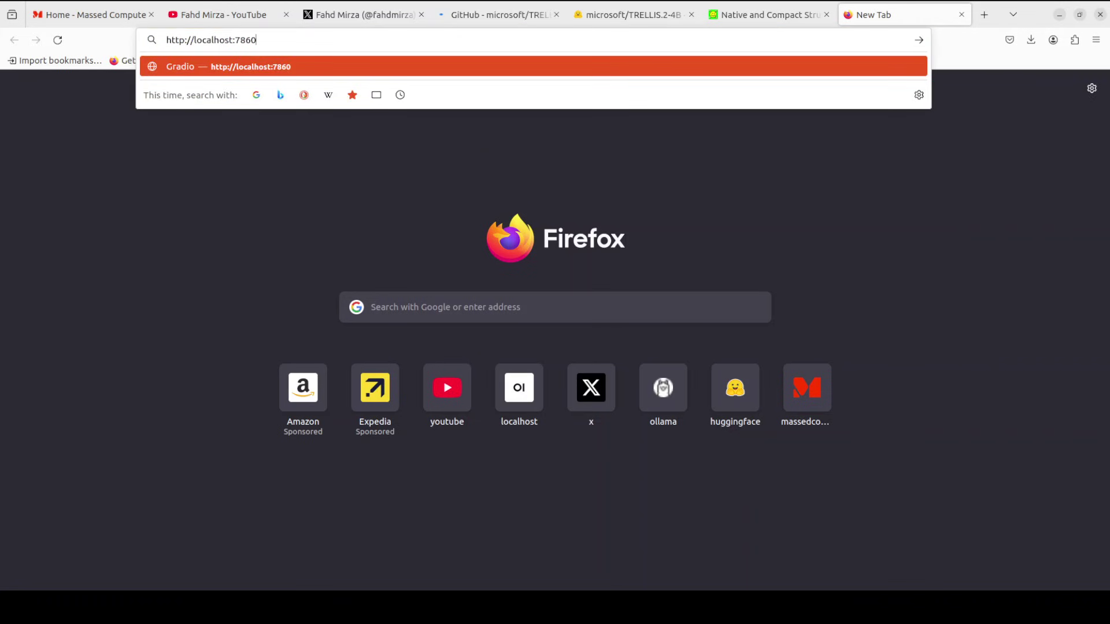
{"action": "key", "text": "Return"}
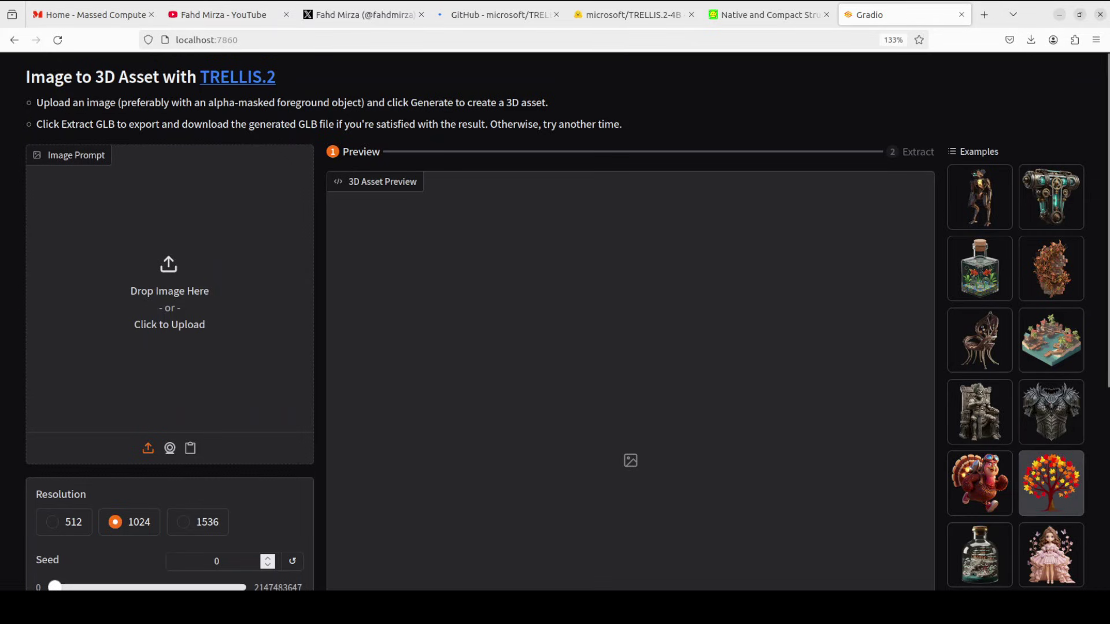
- Load the autumn-tree example image and start generating its 3D asset
{"action": "left_click", "coordinate": [1050, 487]}
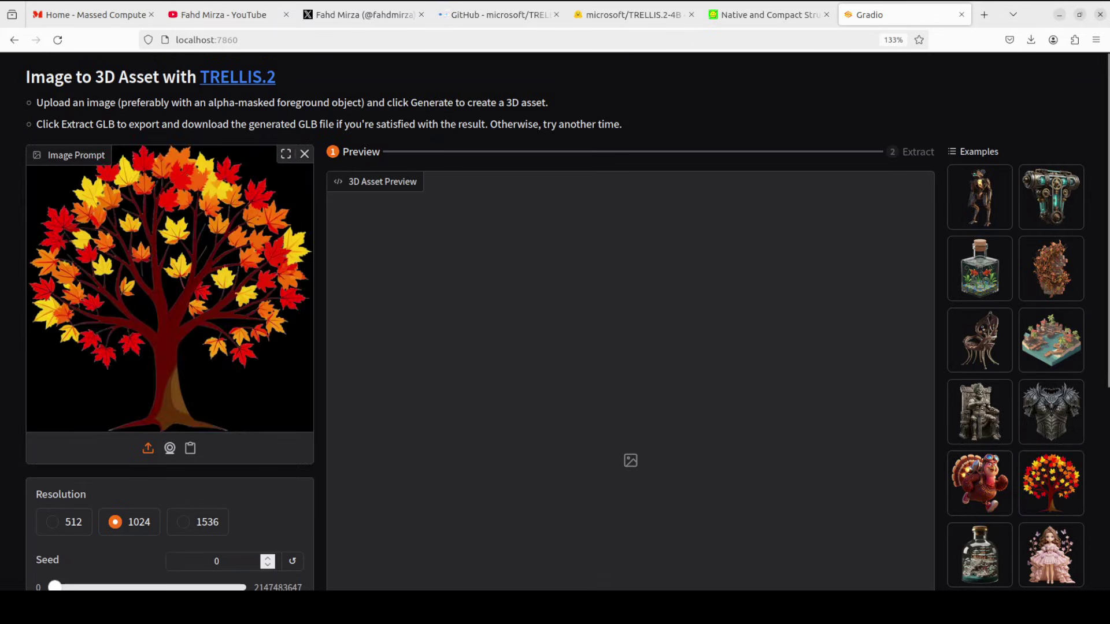
{"action": "scroll", "coordinate": [555, 318], "scroll_direction": "down", "scroll_amount": 5}
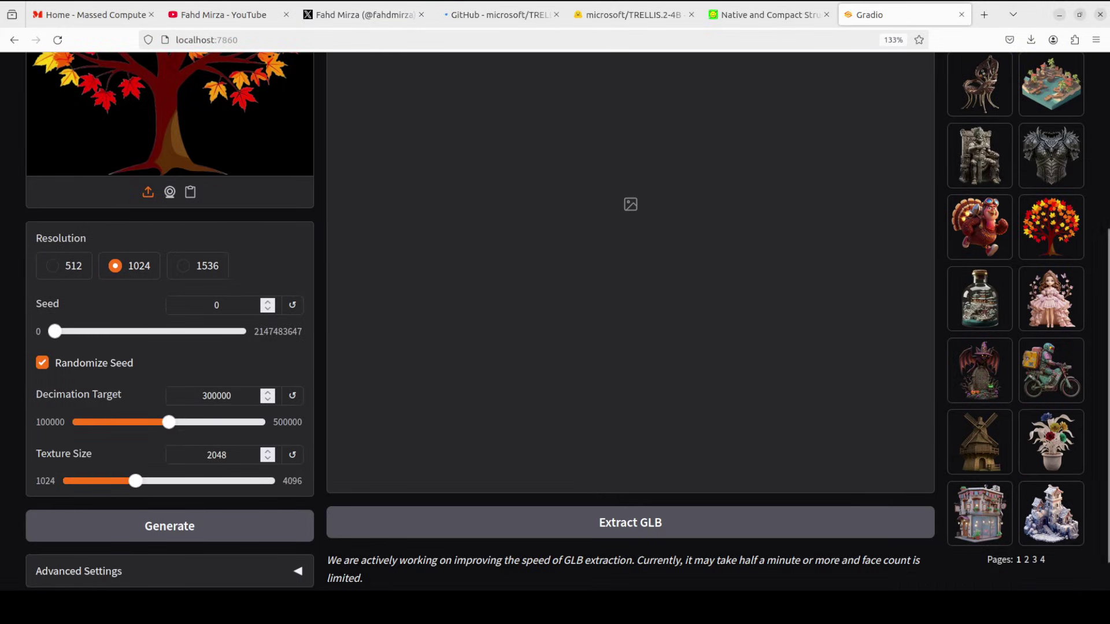
{"action": "left_click", "coordinate": [182, 528]}
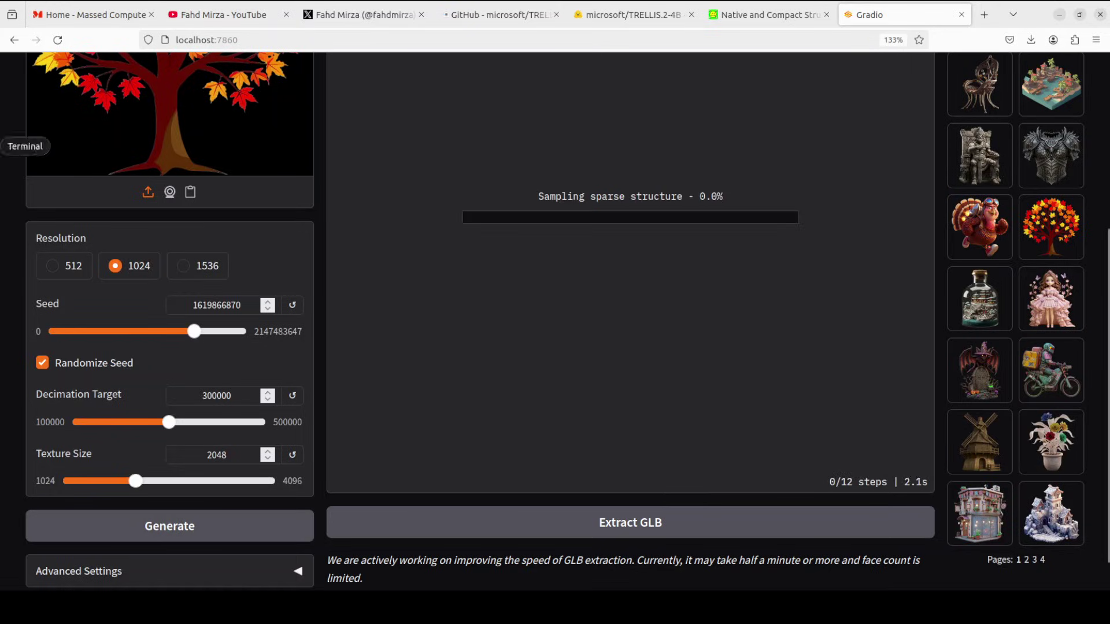
- Watch GPU usage in nvtop during generation until the textured tree preview appears
{"action": "left_click", "coordinate": [12, 145]}
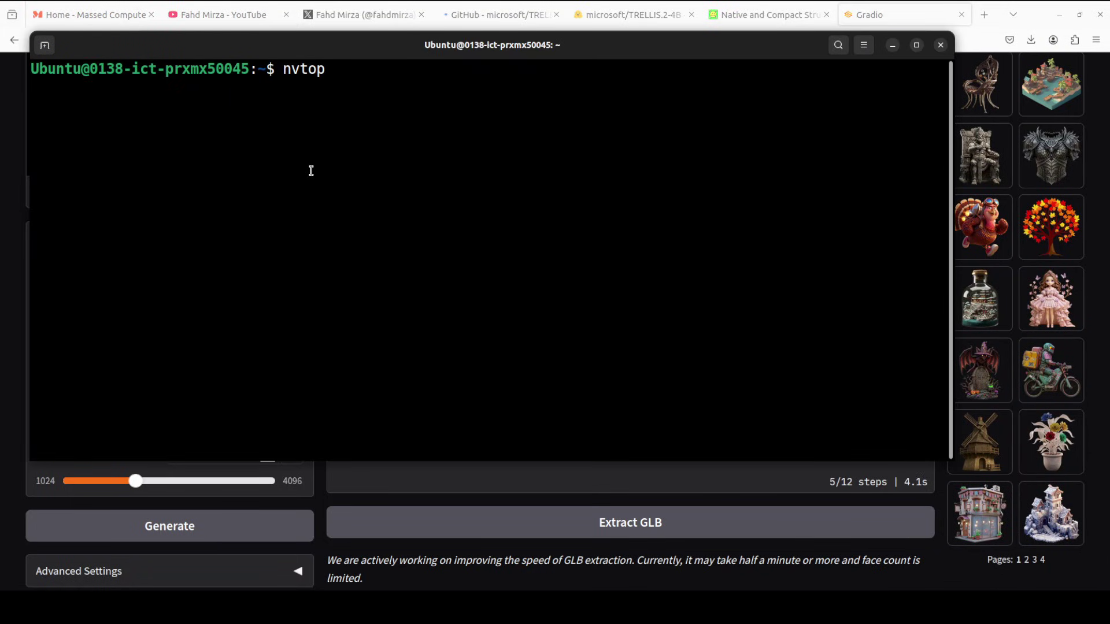
{"action": "key", "text": "Return"}
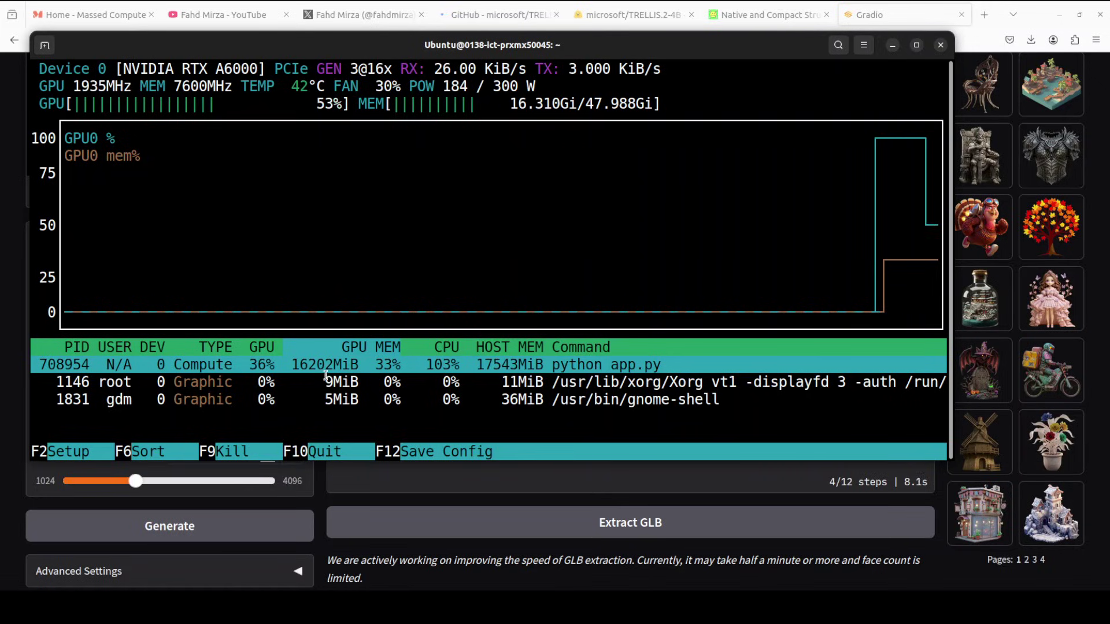
{"action": "left_click", "coordinate": [893, 46]}
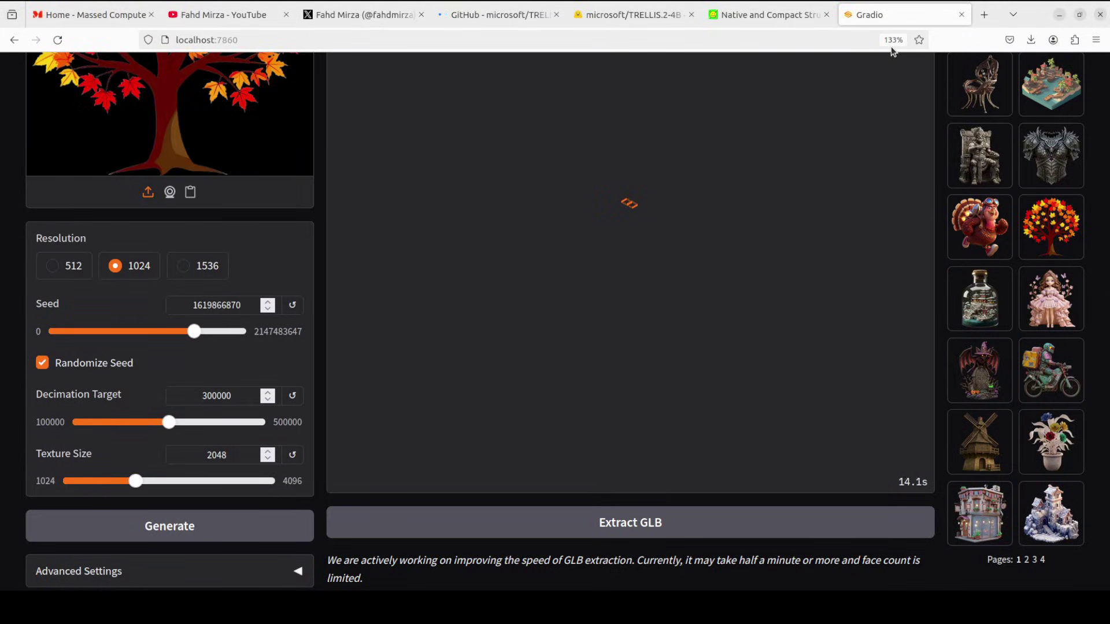
{"action": "left_click", "coordinate": [12, 145]}
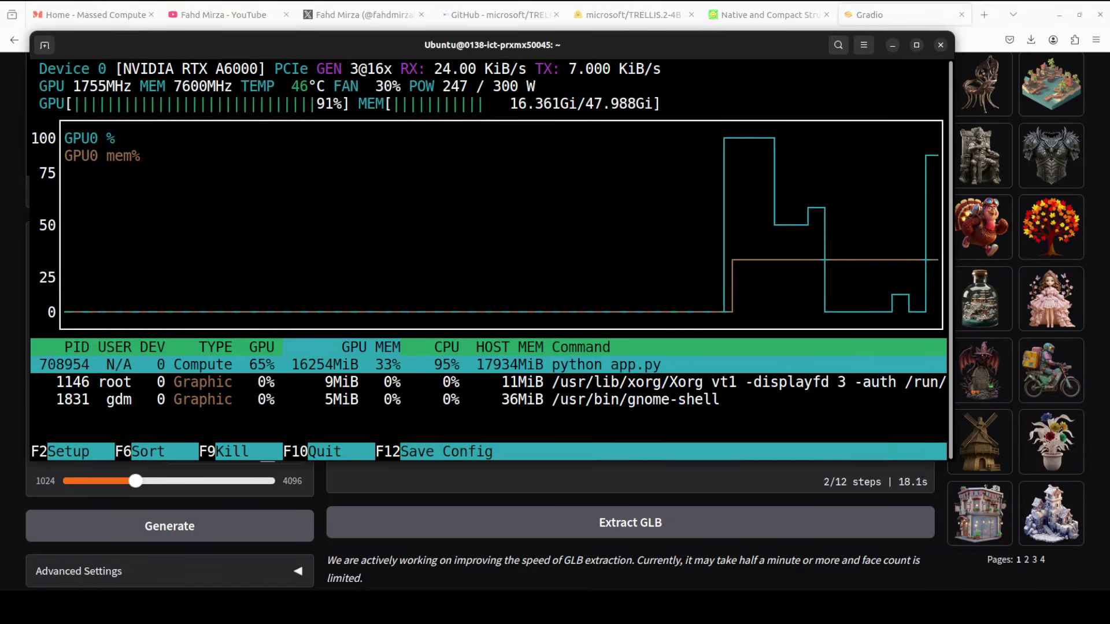
{"action": "left_click", "coordinate": [892, 44]}
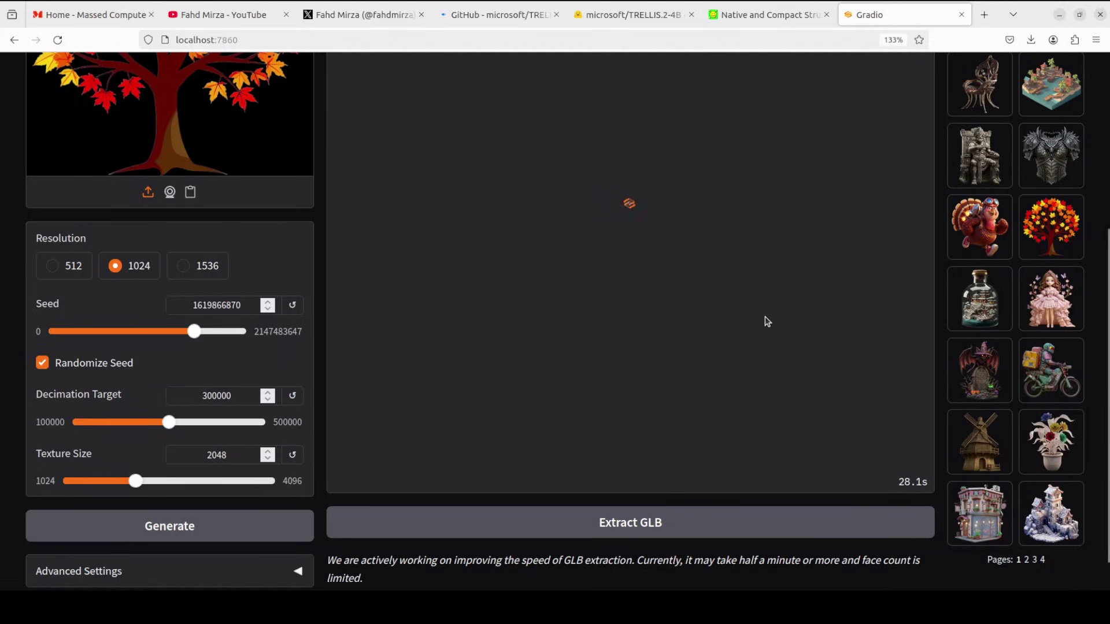
{"action": "scroll", "coordinate": [768, 322], "scroll_direction": "up", "scroll_amount": 2}
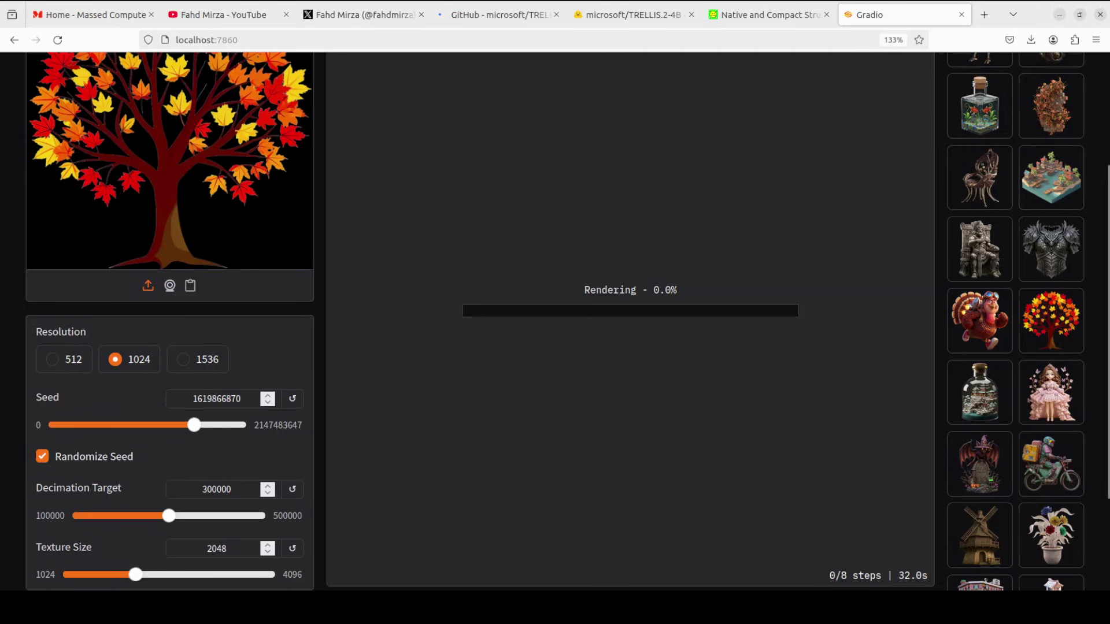
{"action": "left_click", "coordinate": [18, 146]}
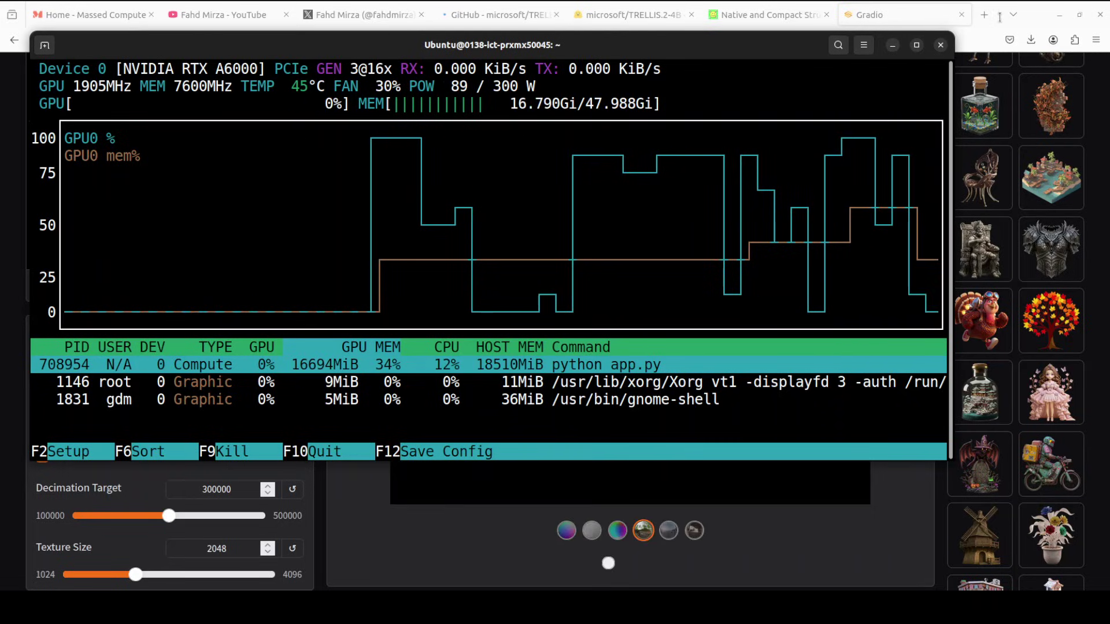
{"action": "left_click", "coordinate": [895, 45]}
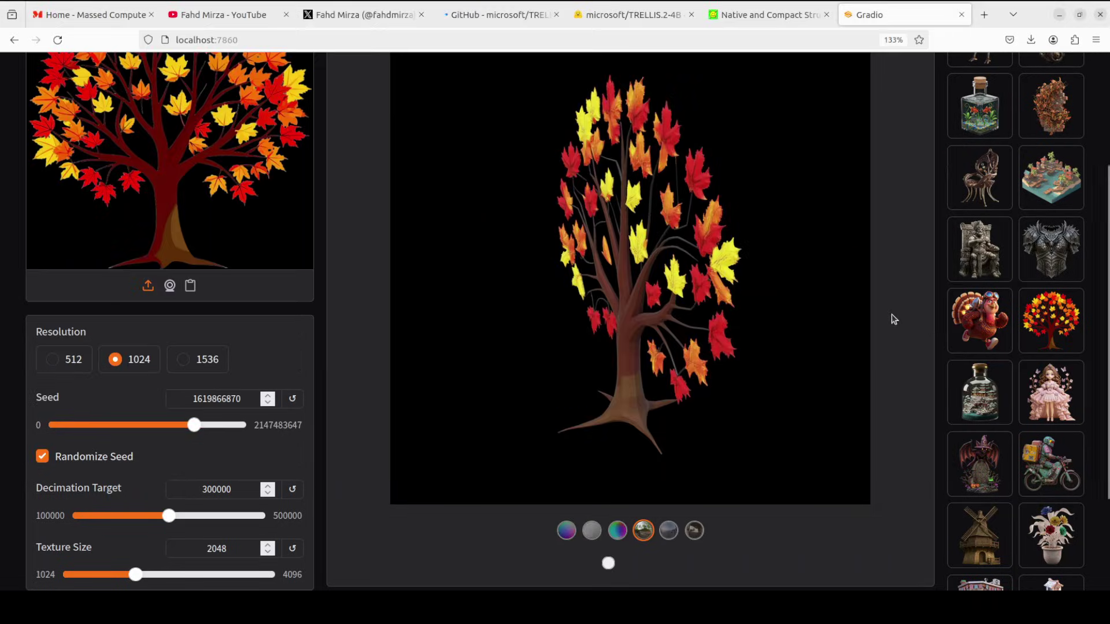
{"action": "left_click", "coordinate": [618, 531]}
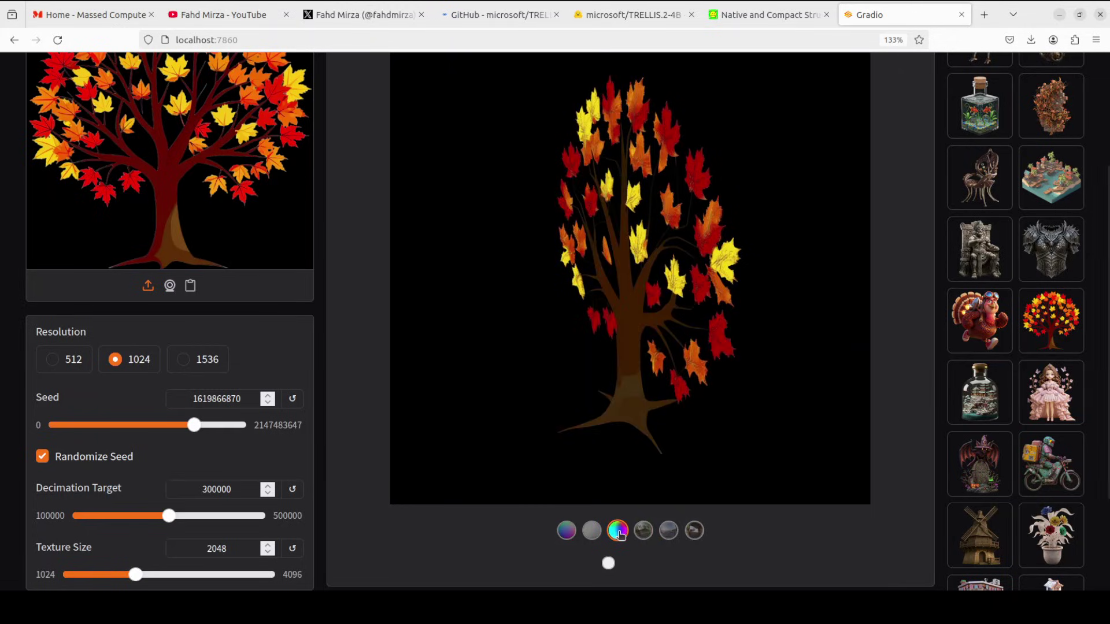
{"action": "left_click", "coordinate": [593, 532]}
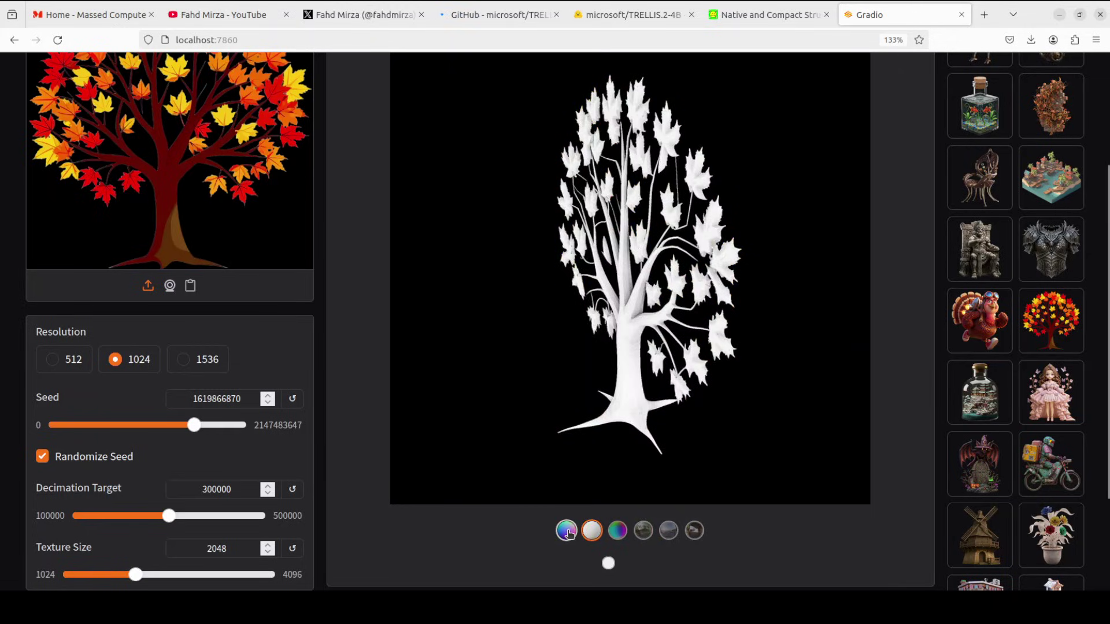
{"action": "left_click", "coordinate": [568, 531]}
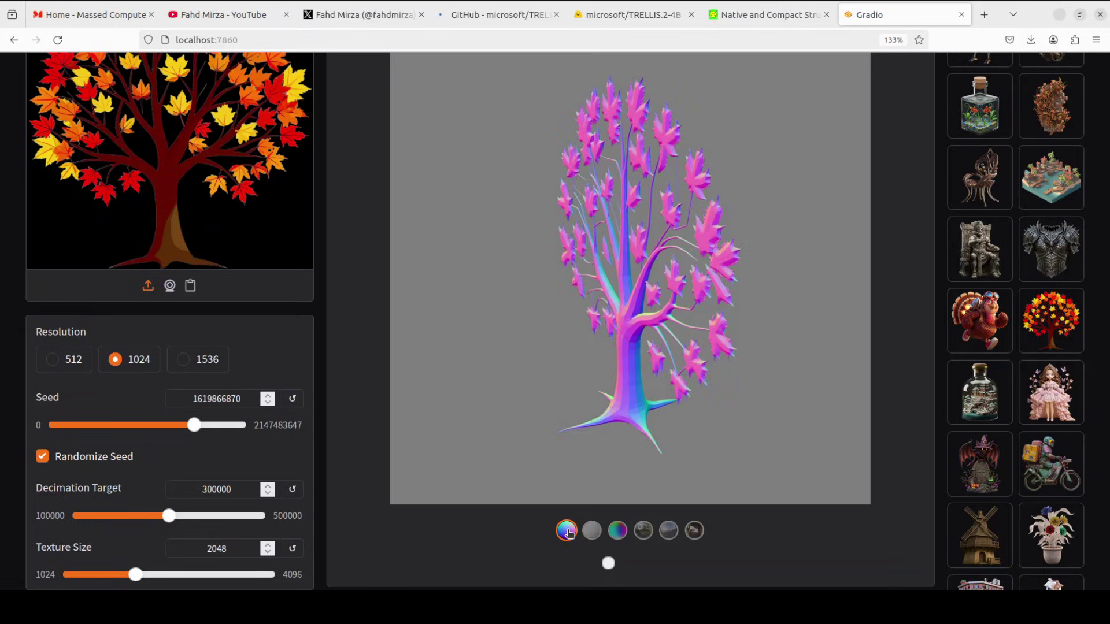
{"action": "left_click", "coordinate": [669, 531]}
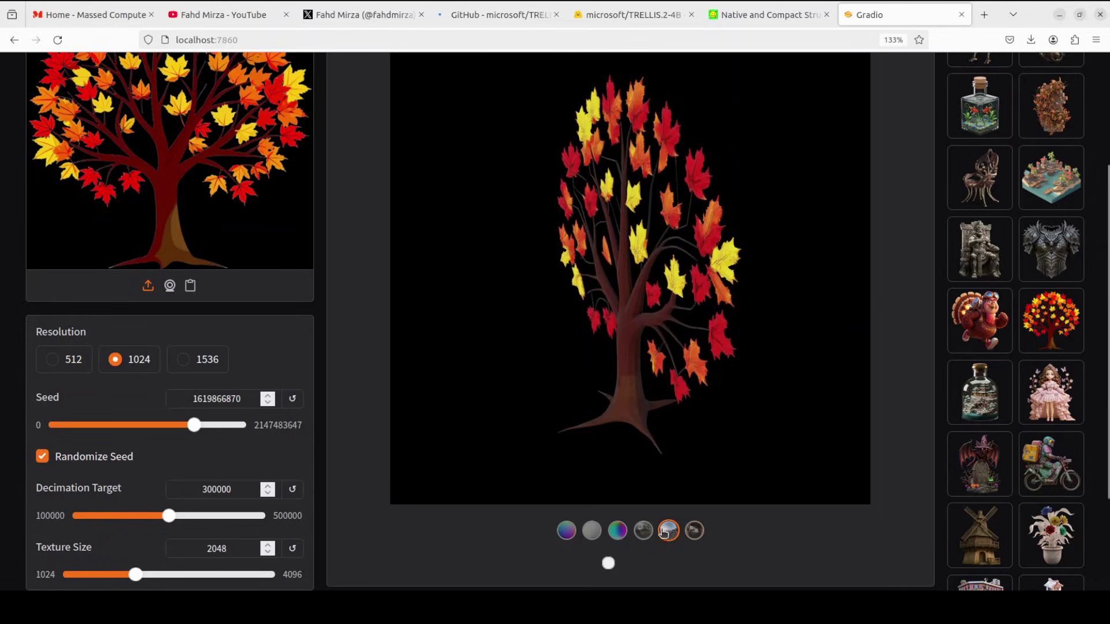
{"action": "scroll", "coordinate": [555, 318], "scroll_direction": "up", "scroll_amount": 2}
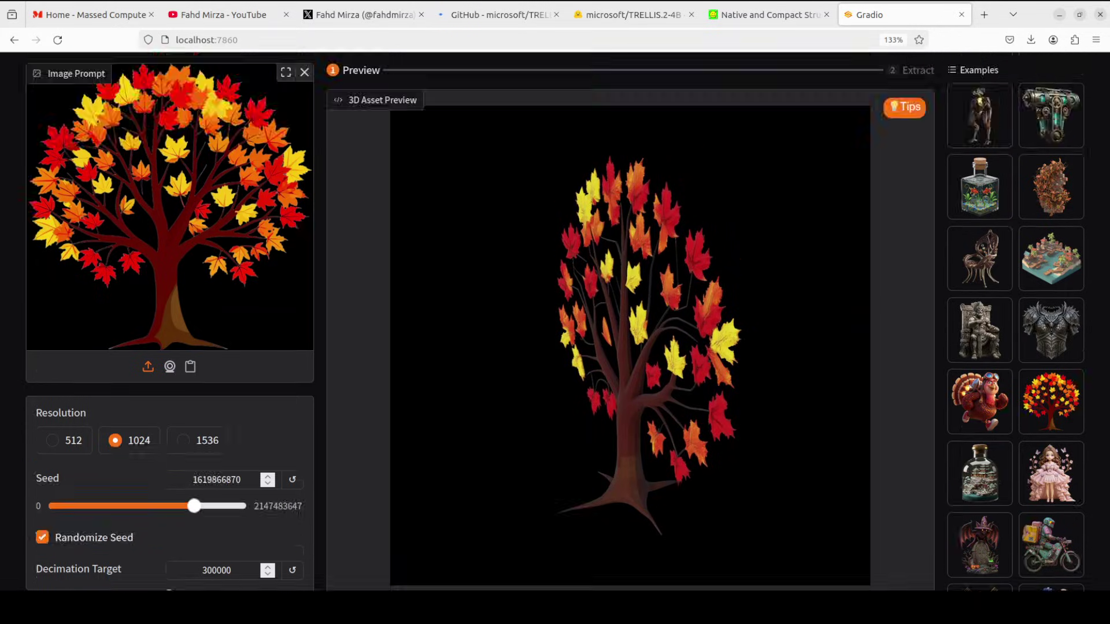
{"action": "scroll", "coordinate": [555, 318], "scroll_direction": "down", "scroll_amount": 2}
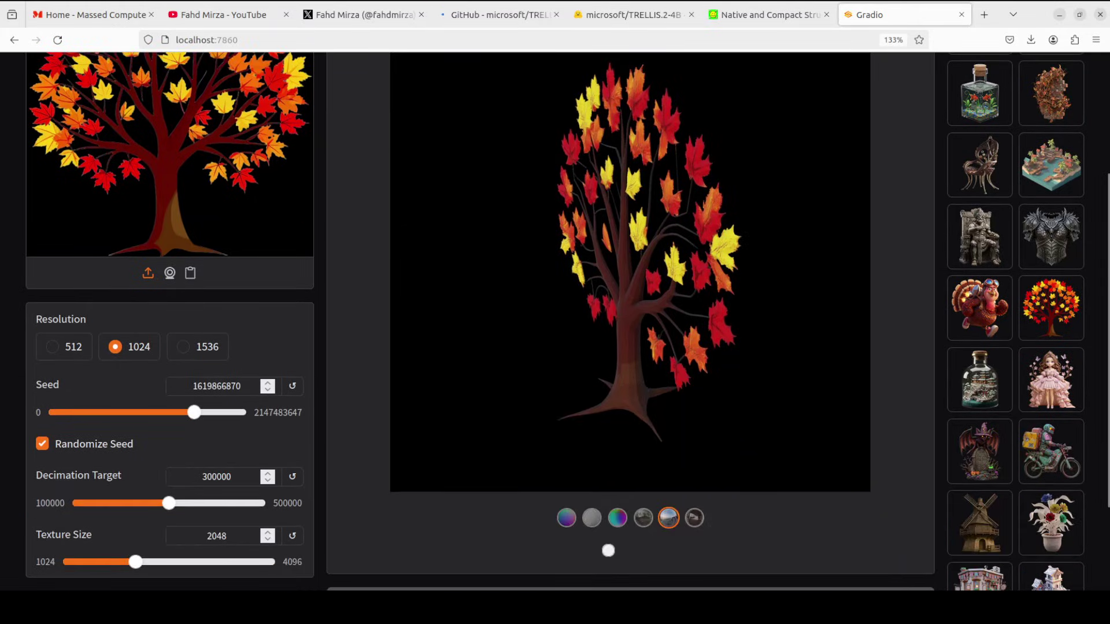
{"action": "scroll", "coordinate": [555, 318], "scroll_direction": "down", "scroll_amount": 2}
{"action": "scroll", "coordinate": [555, 318], "scroll_direction": "up", "scroll_amount": 4}
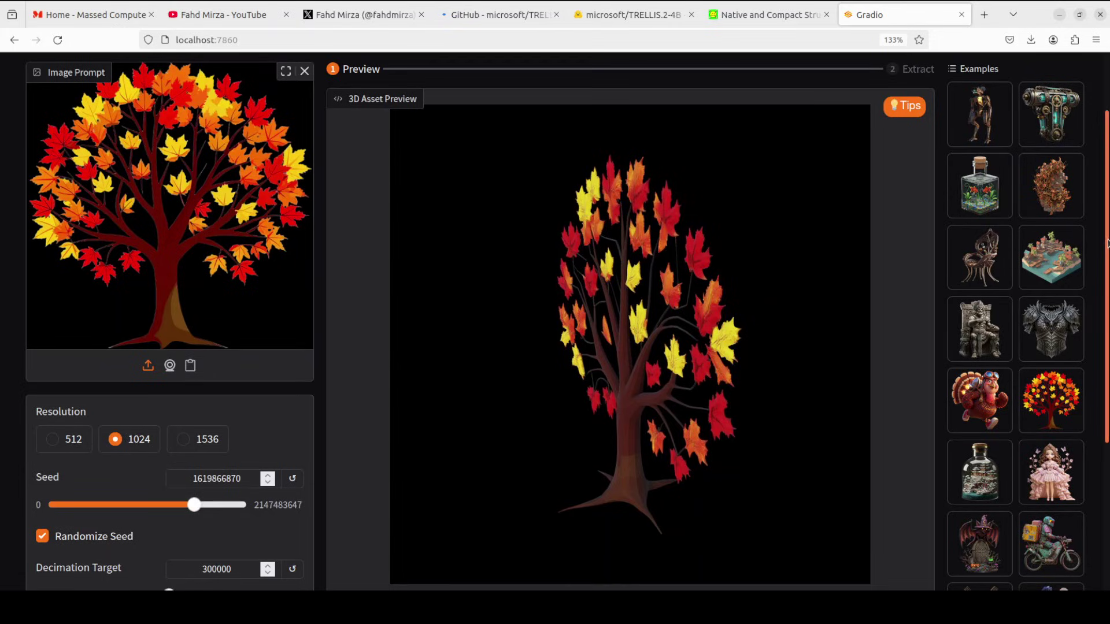
{"action": "scroll", "coordinate": [555, 318], "scroll_direction": "down", "scroll_amount": 1}
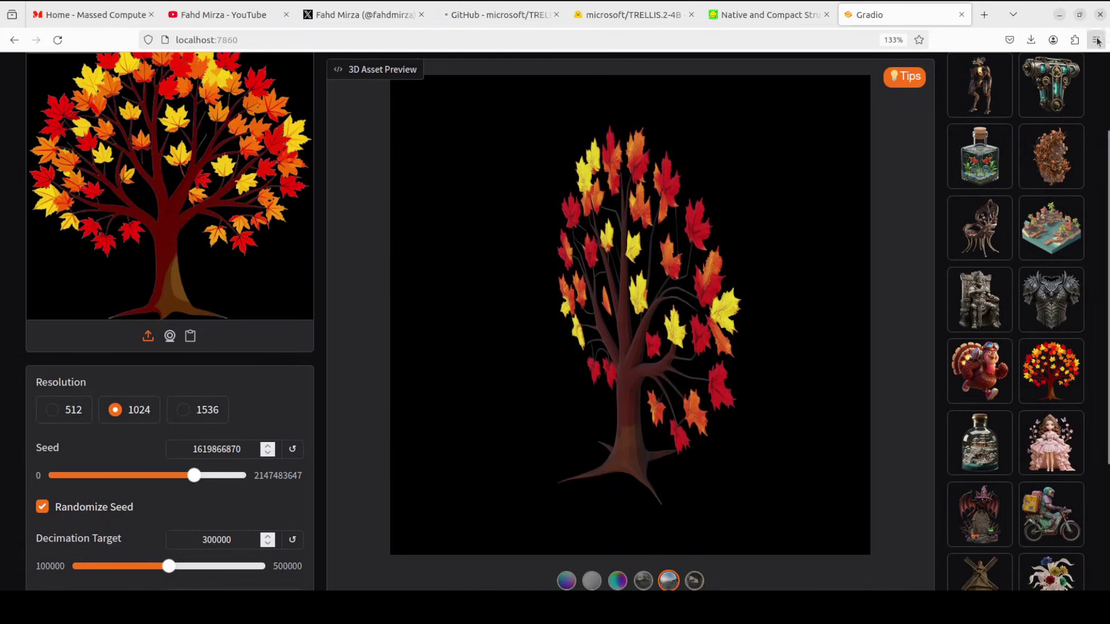
- Reduce the browser page zoom to 120%
{"action": "left_click", "coordinate": [1096, 39]}
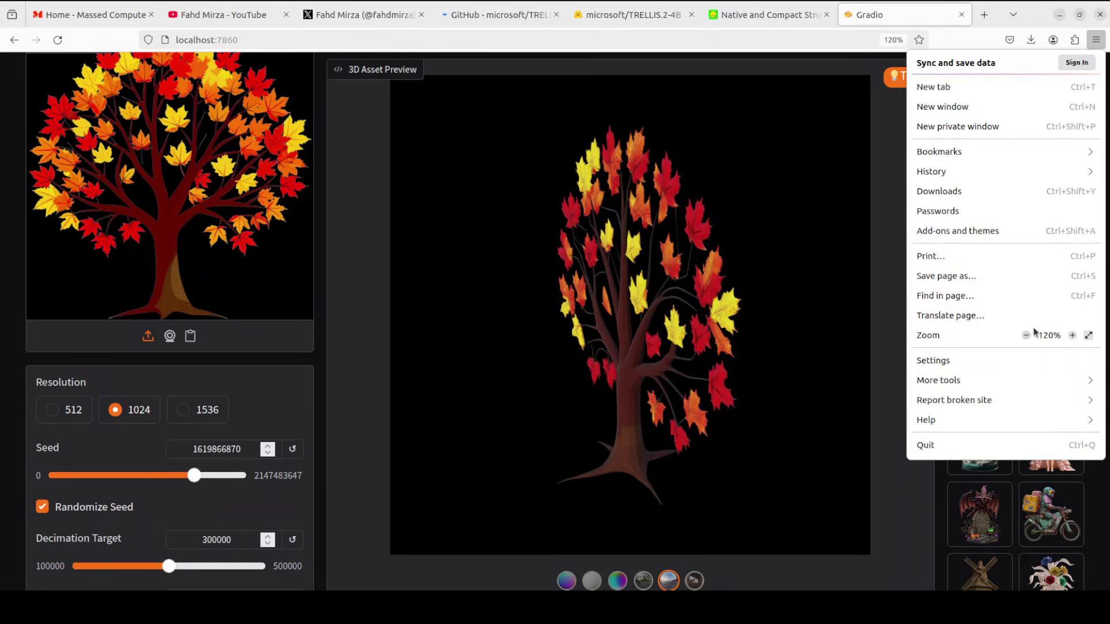
{"action": "left_click", "coordinate": [1026, 335]}
{"action": "left_click", "coordinate": [687, 579]}
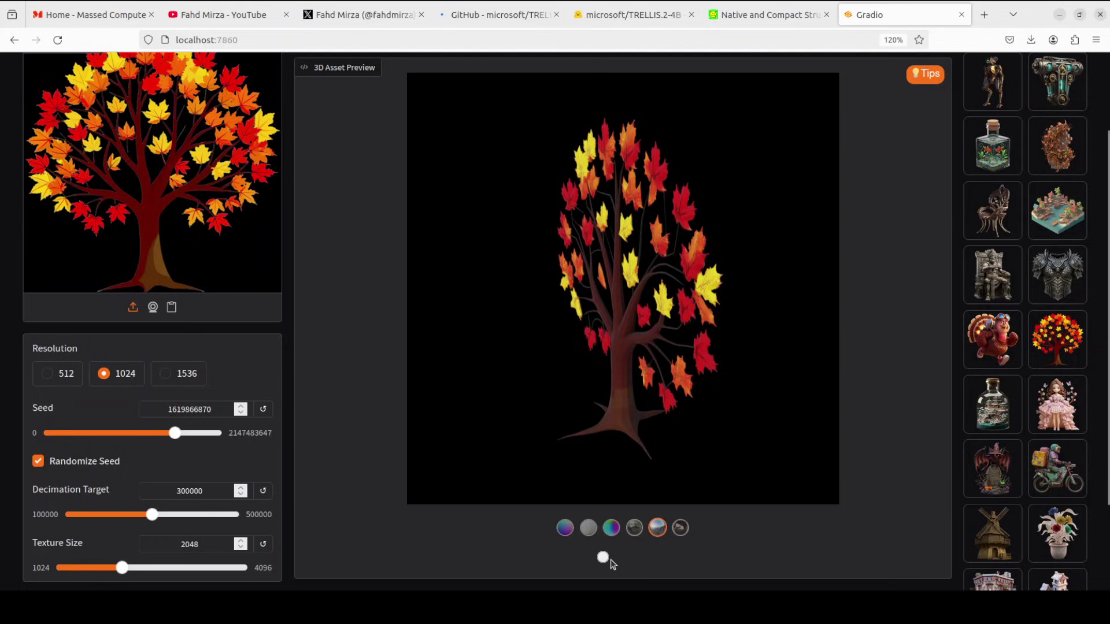
- Rotate the tree through several angles, ending on a side view
{"action": "left_click", "coordinate": [642, 558]}
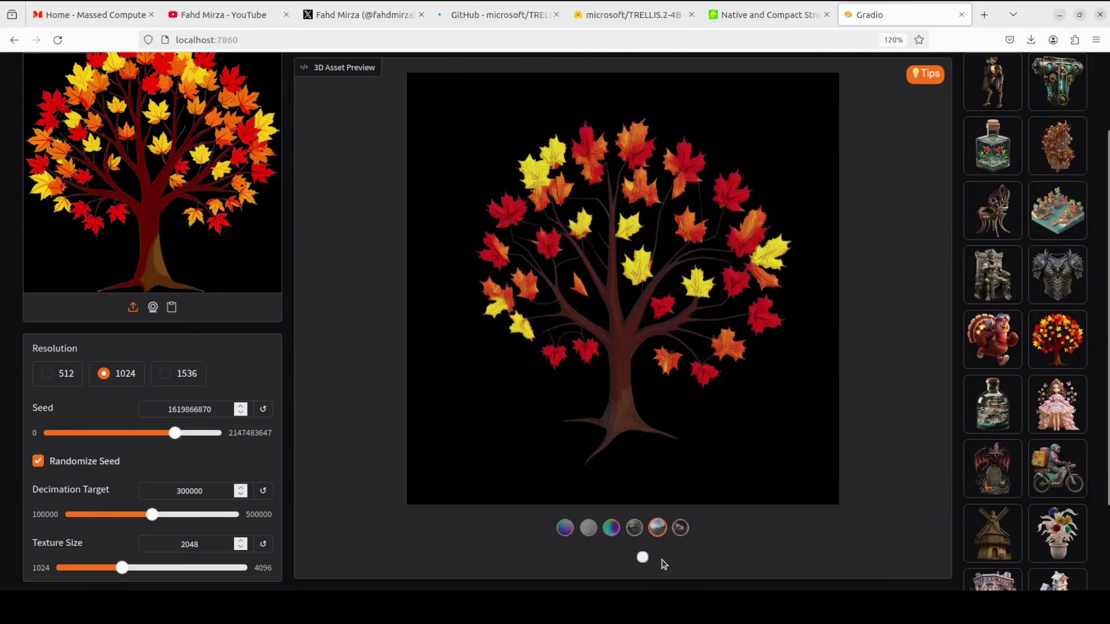
{"action": "left_click", "coordinate": [682, 559]}
{"action": "left_click", "coordinate": [729, 558]}
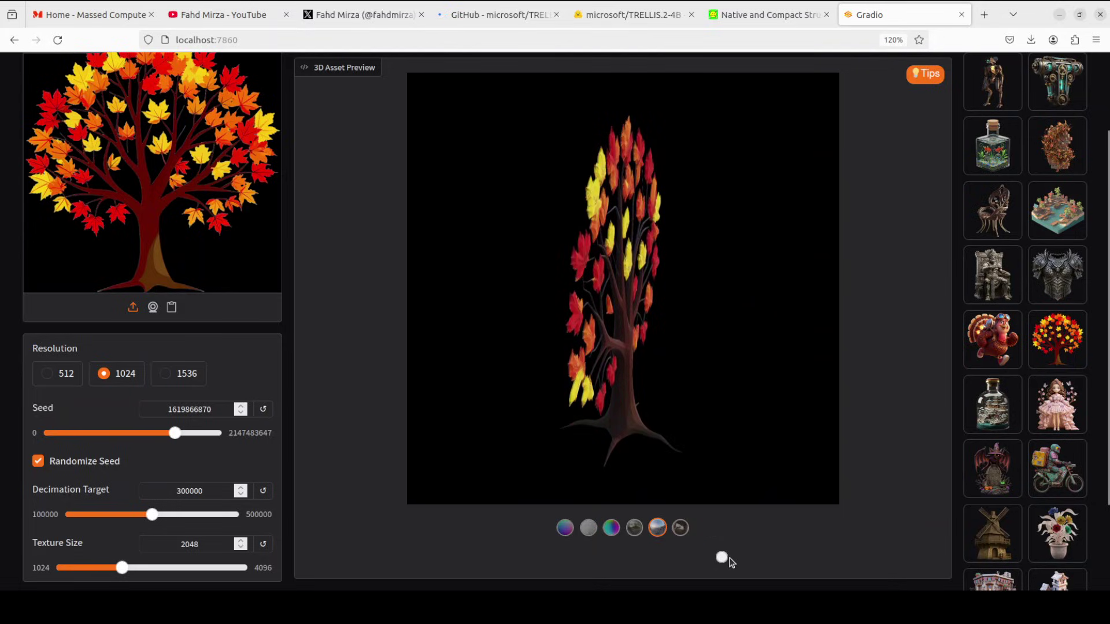
{"action": "left_click", "coordinate": [762, 559]}
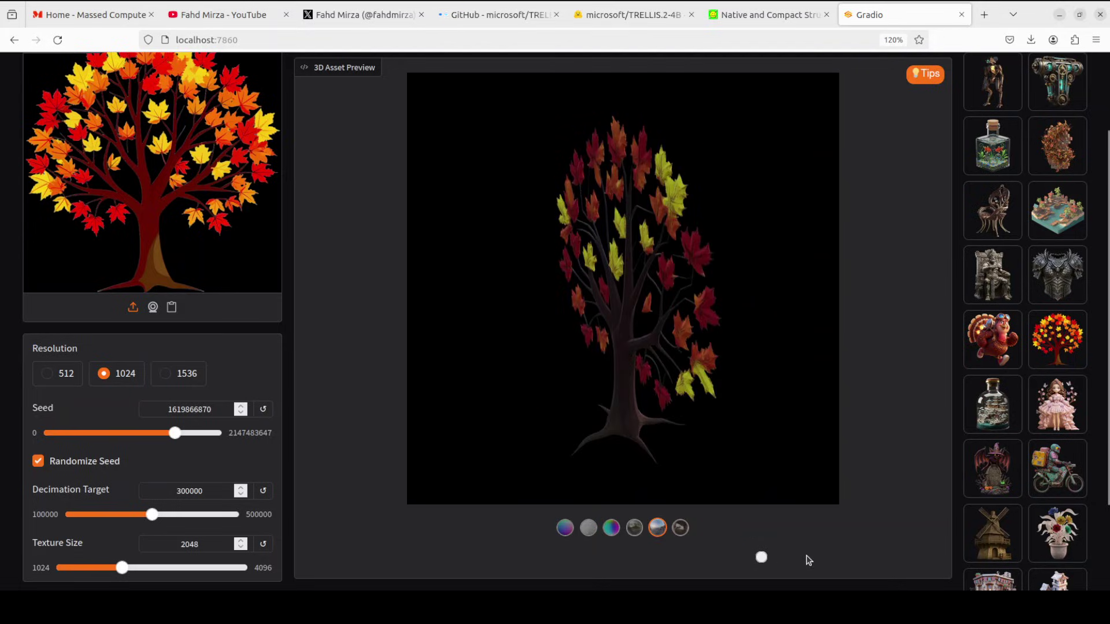
{"action": "left_click", "coordinate": [720, 559]}
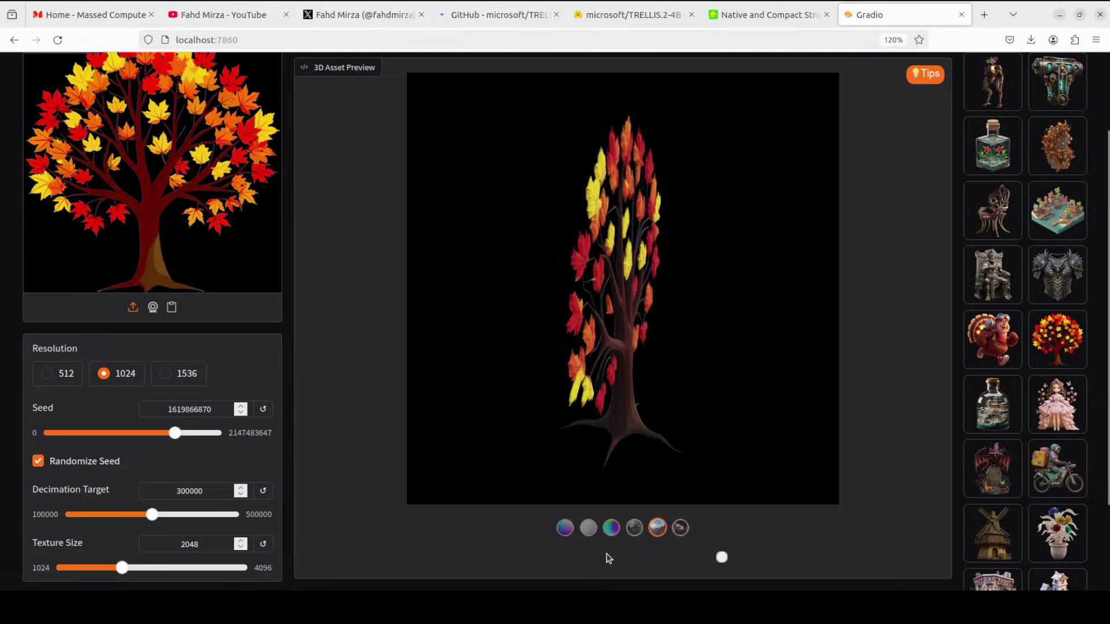
- Cycle the tree preview through clay, colour texture and each lighting preset
{"action": "left_click", "coordinate": [591, 529]}
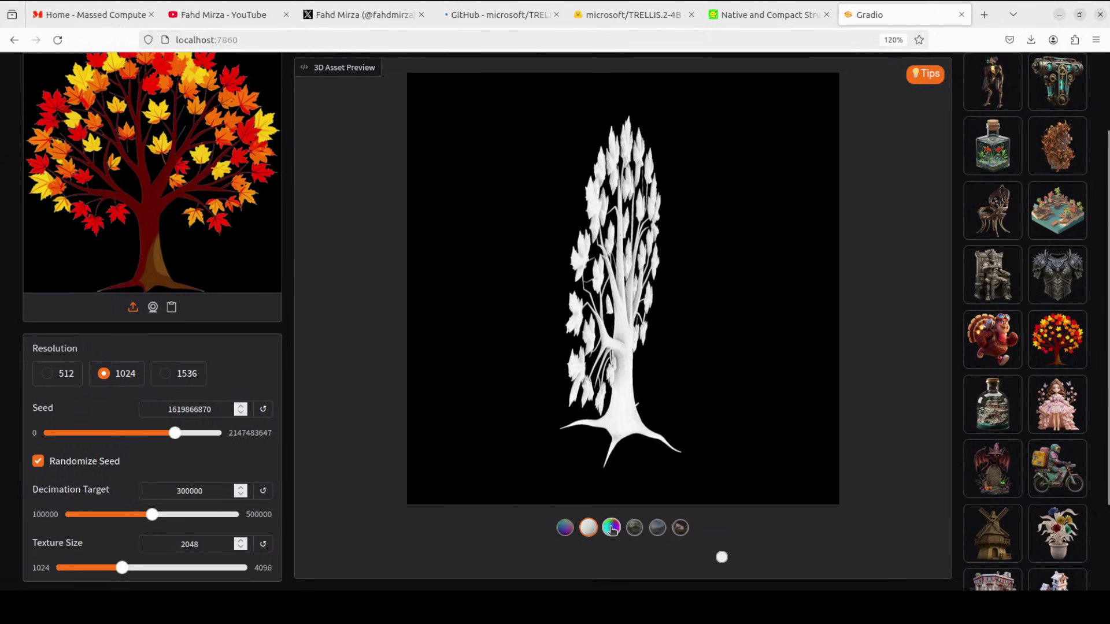
{"action": "left_click", "coordinate": [611, 528]}
{"action": "left_click", "coordinate": [635, 528]}
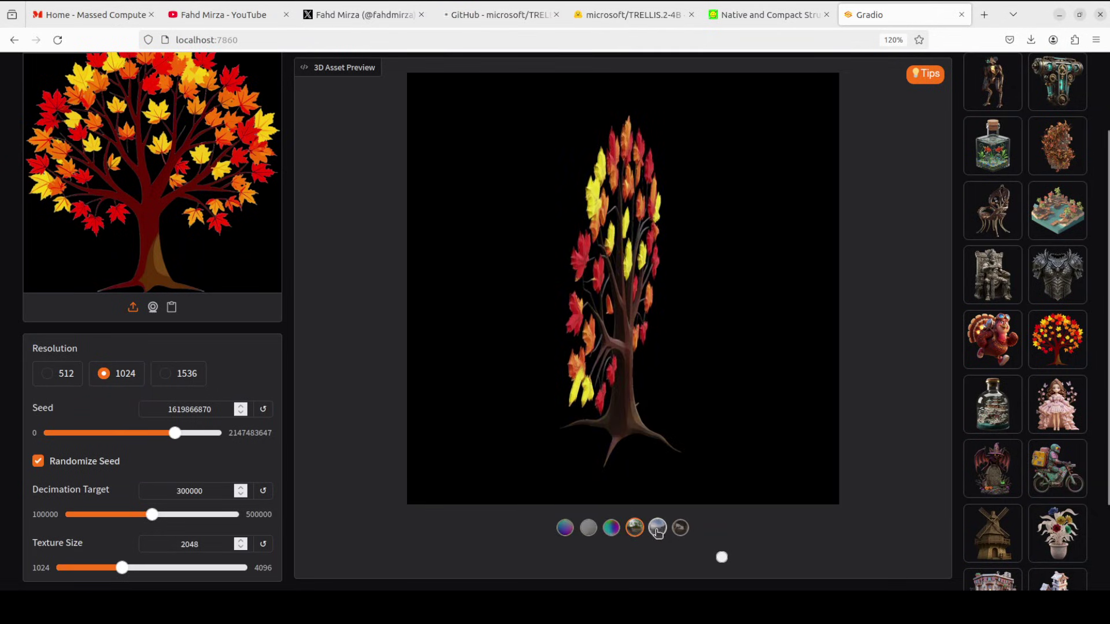
{"action": "left_click", "coordinate": [657, 529]}
{"action": "left_click", "coordinate": [681, 529]}
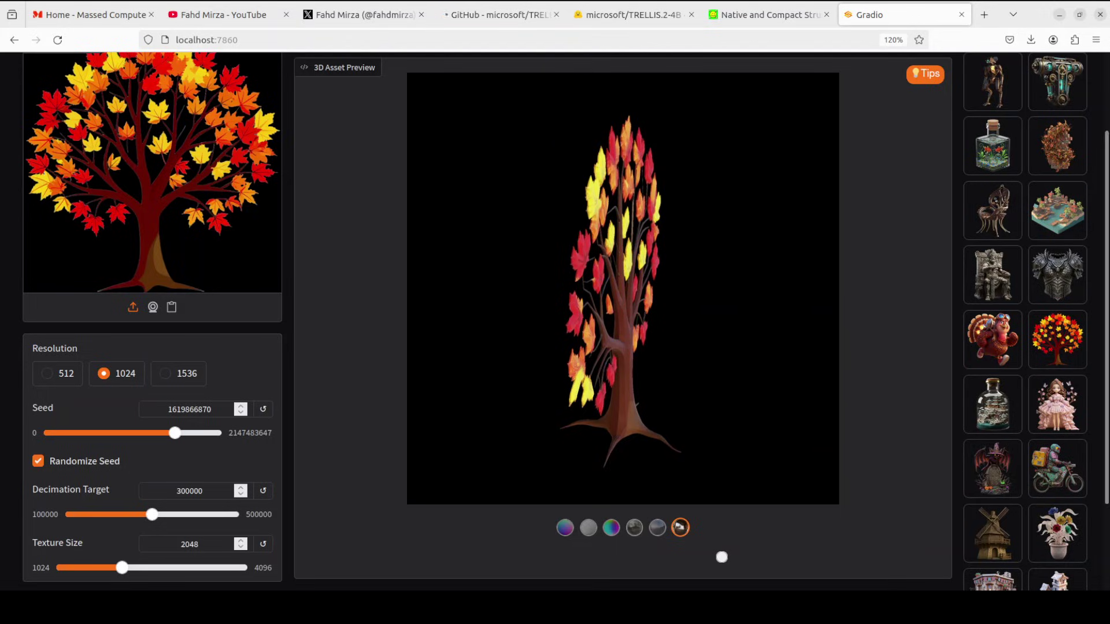
- Load the pink-dress doll example and generate its textured 3D model
{"action": "left_click", "coordinate": [1059, 405]}
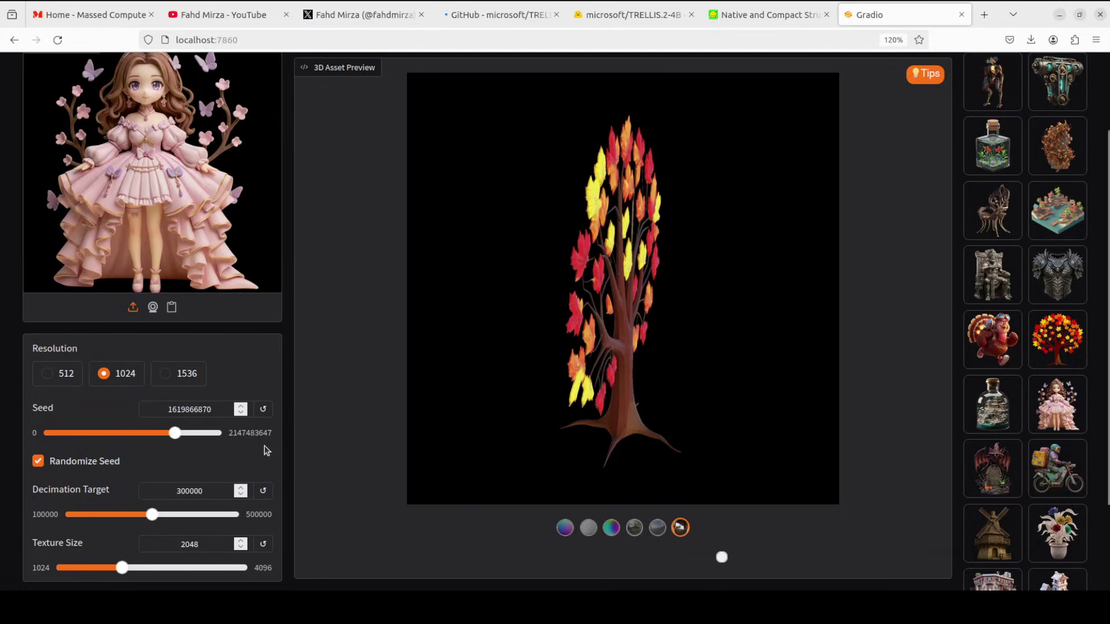
{"action": "scroll", "coordinate": [268, 588], "scroll_direction": "down", "scroll_amount": 2}
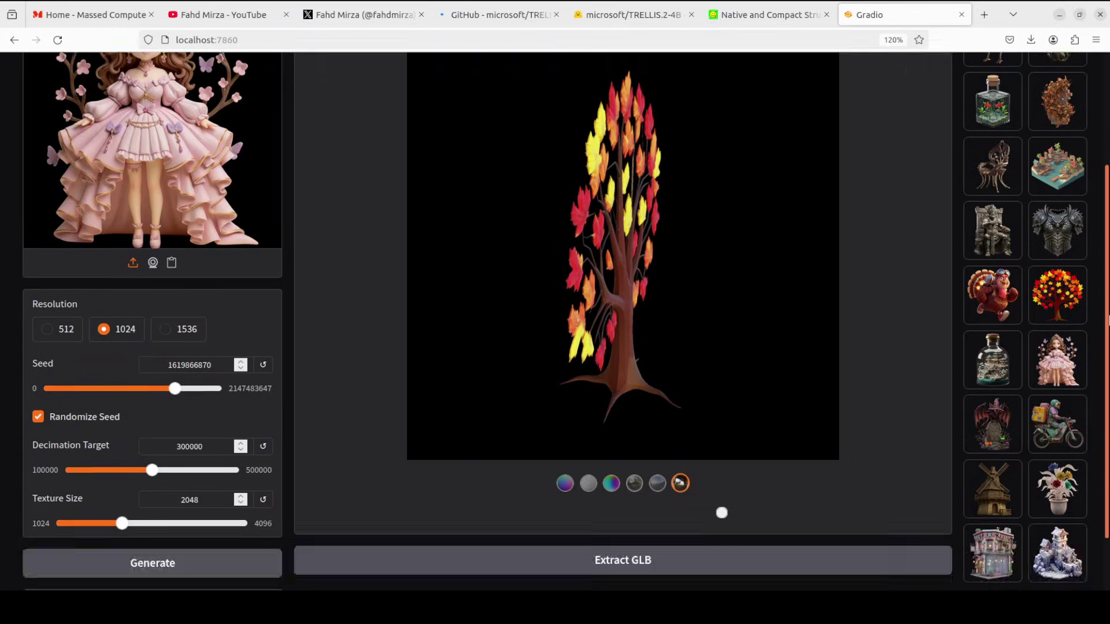
{"action": "left_click", "coordinate": [158, 551]}
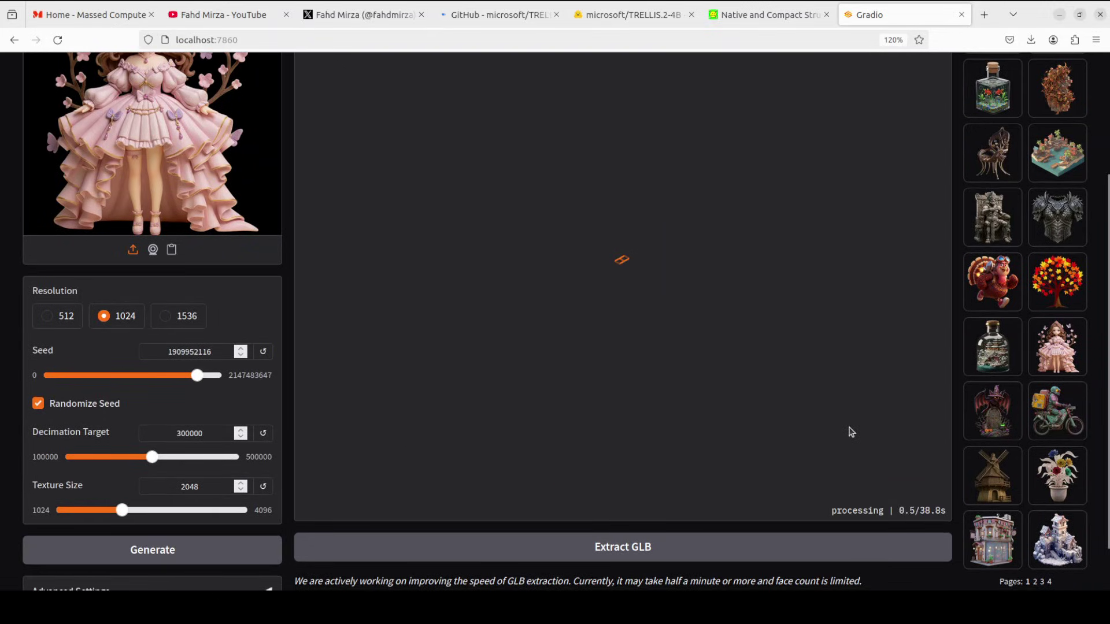
{"action": "scroll", "coordinate": [851, 432], "scroll_direction": "up", "scroll_amount": 5}
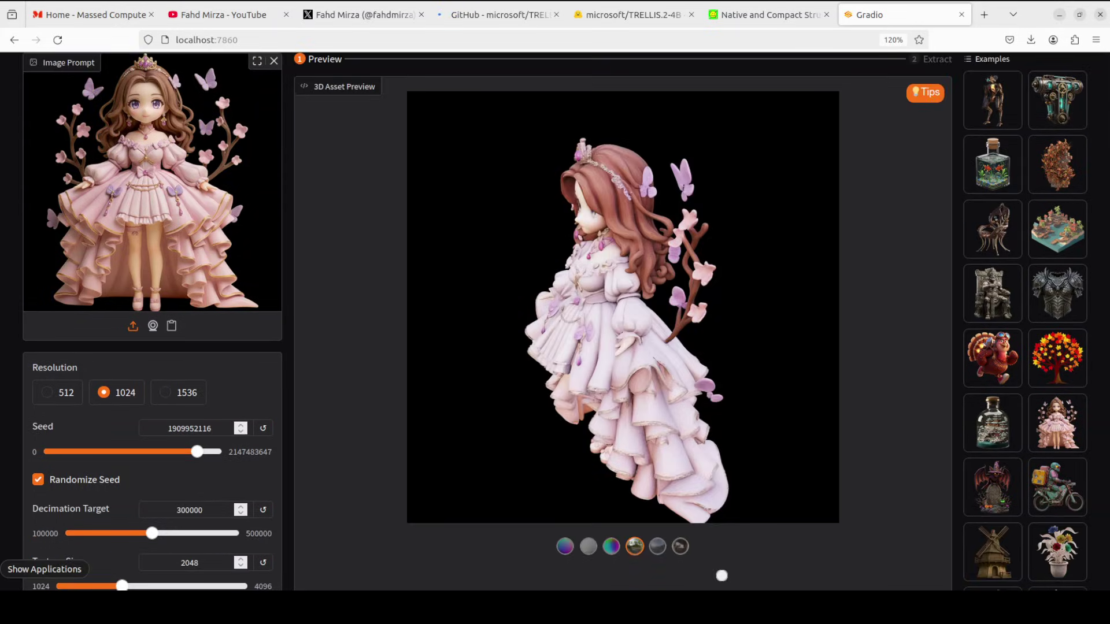
- Rotate the doll model to see its front and back, then return toward the front
{"action": "left_click_drag", "start_coordinate": [704, 577], "coordinate": [664, 583]}
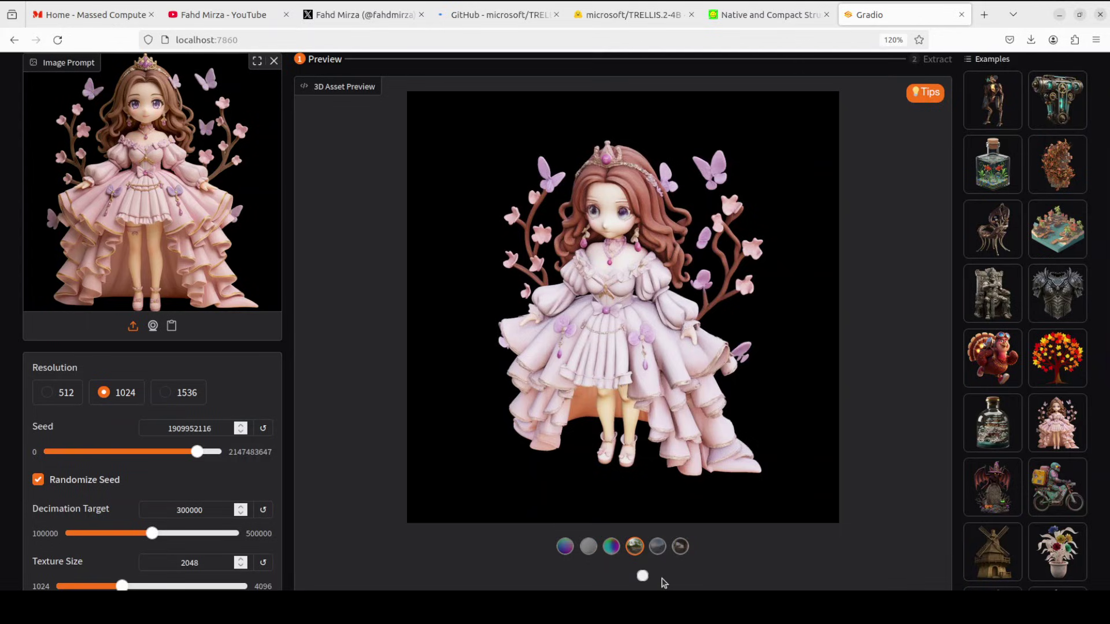
{"action": "mouse_move", "coordinate": [609, 577]}
{"action": "left_mouse_down"}
{"action": "mouse_move", "coordinate": [538, 575]}
{"action": "mouse_move", "coordinate": [603, 576]}
{"action": "left_mouse_up"}
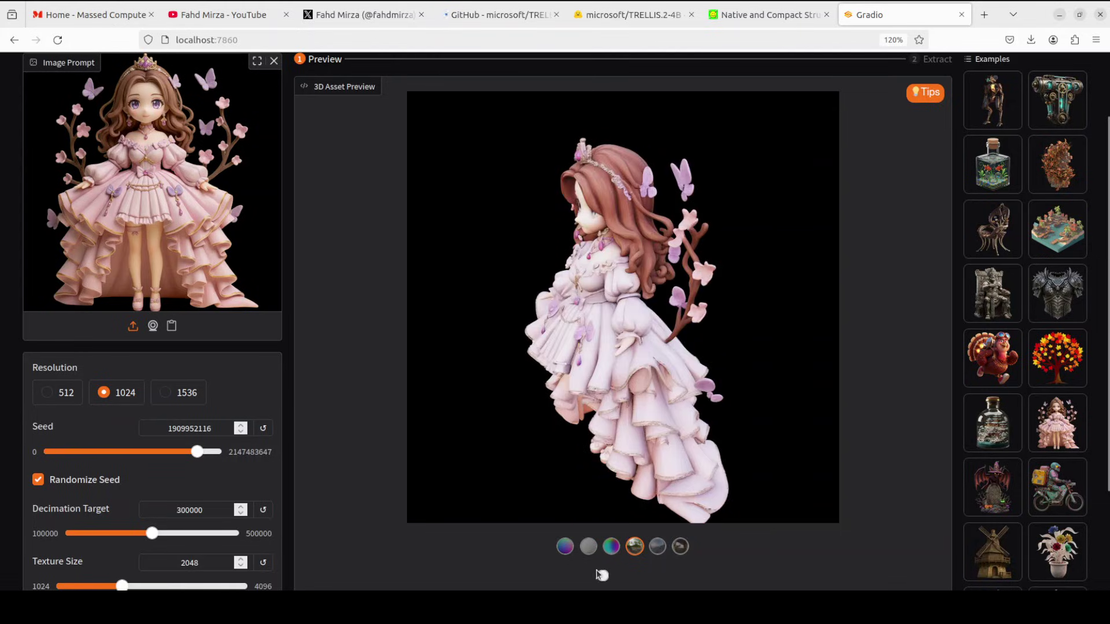
{"action": "left_click", "coordinate": [642, 575]}
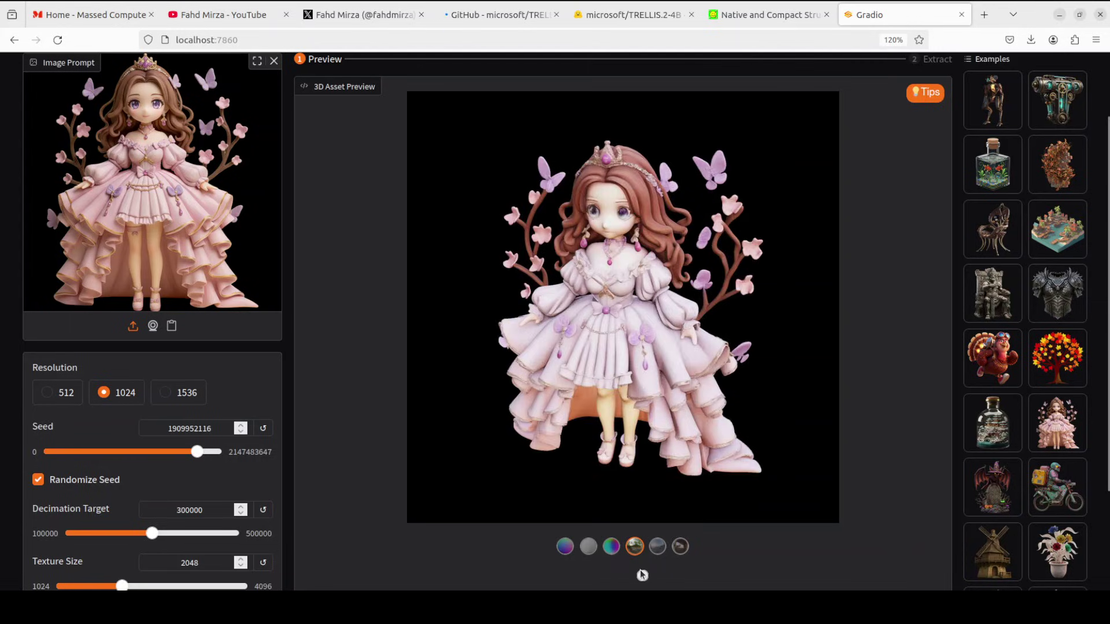
- Preview the doll as white clay and surface normals, then back in full-colour texture
{"action": "left_click", "coordinate": [613, 546]}
{"action": "left_click", "coordinate": [584, 548]}
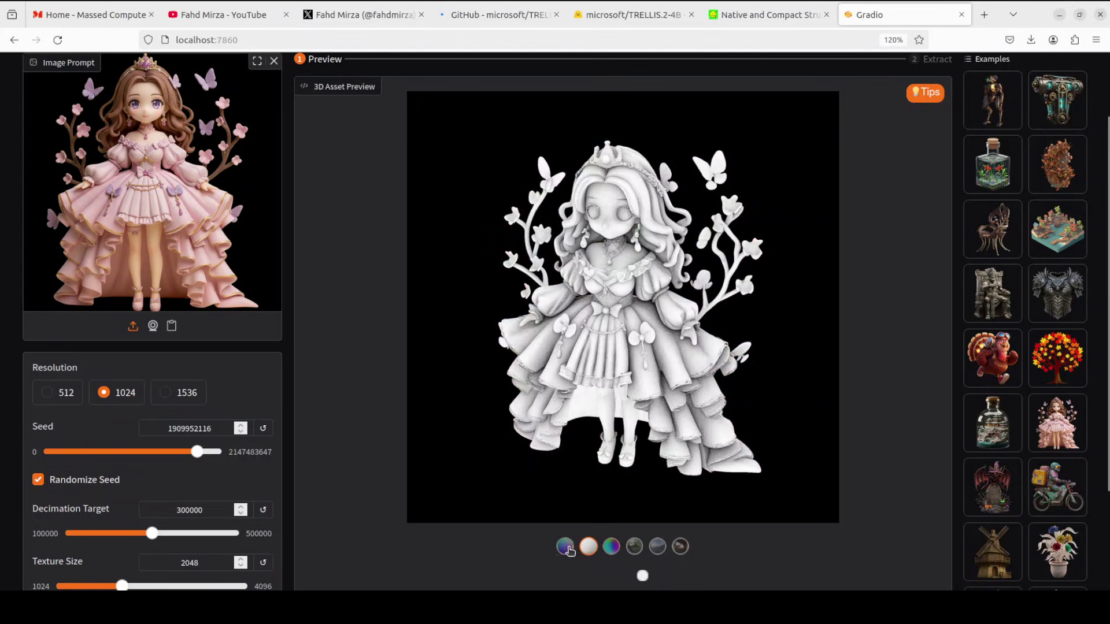
{"action": "left_click", "coordinate": [565, 547]}
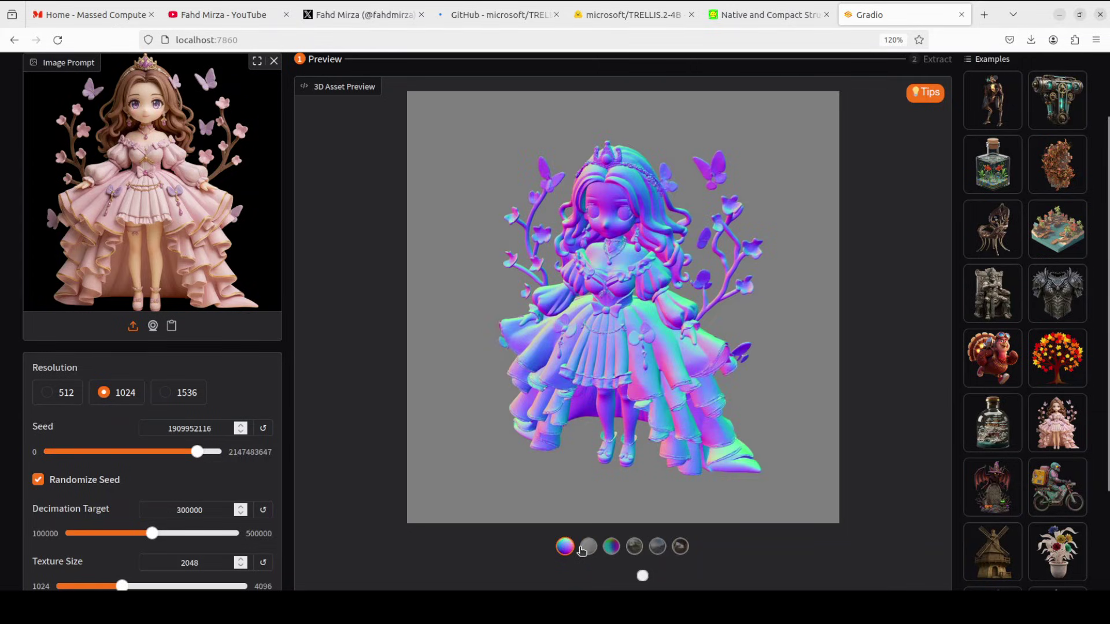
{"action": "left_click", "coordinate": [681, 547]}
{"action": "scroll", "coordinate": [867, 492], "scroll_direction": "down", "scroll_amount": 3}
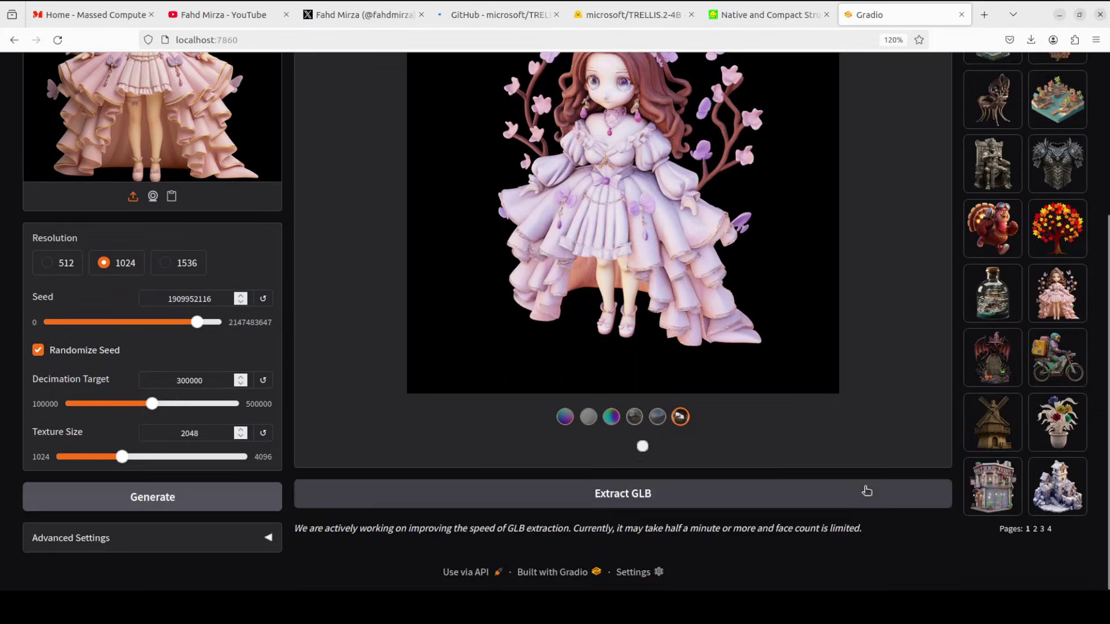
- Extract the generated doll model as a GLB file
{"action": "left_click", "coordinate": [669, 504]}
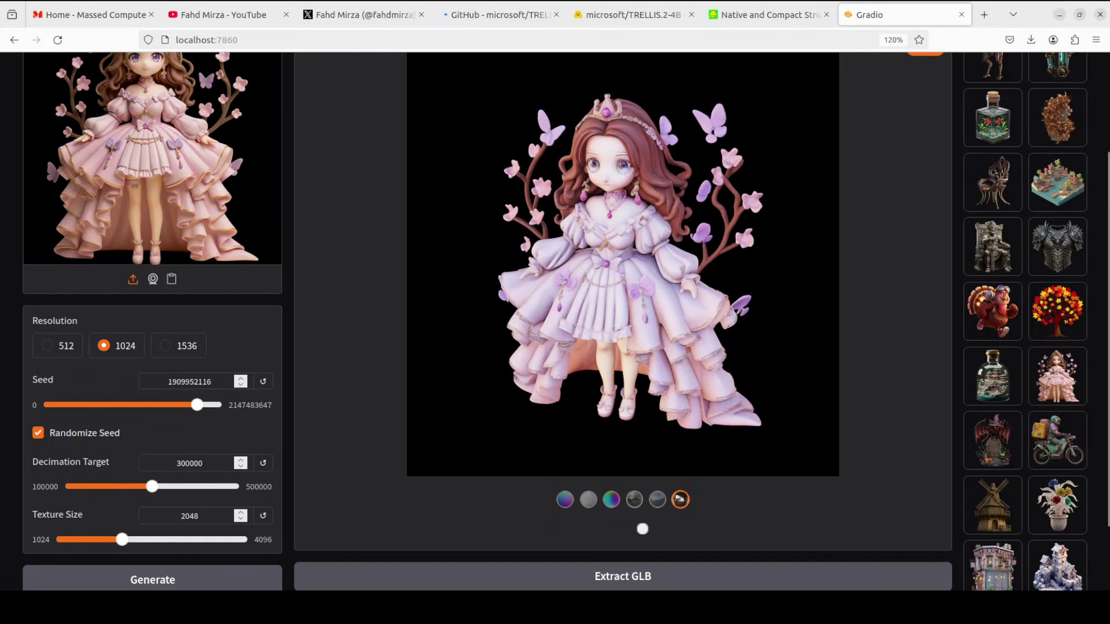
{"action": "scroll", "coordinate": [623, 321], "scroll_direction": "up", "scroll_amount": 3}
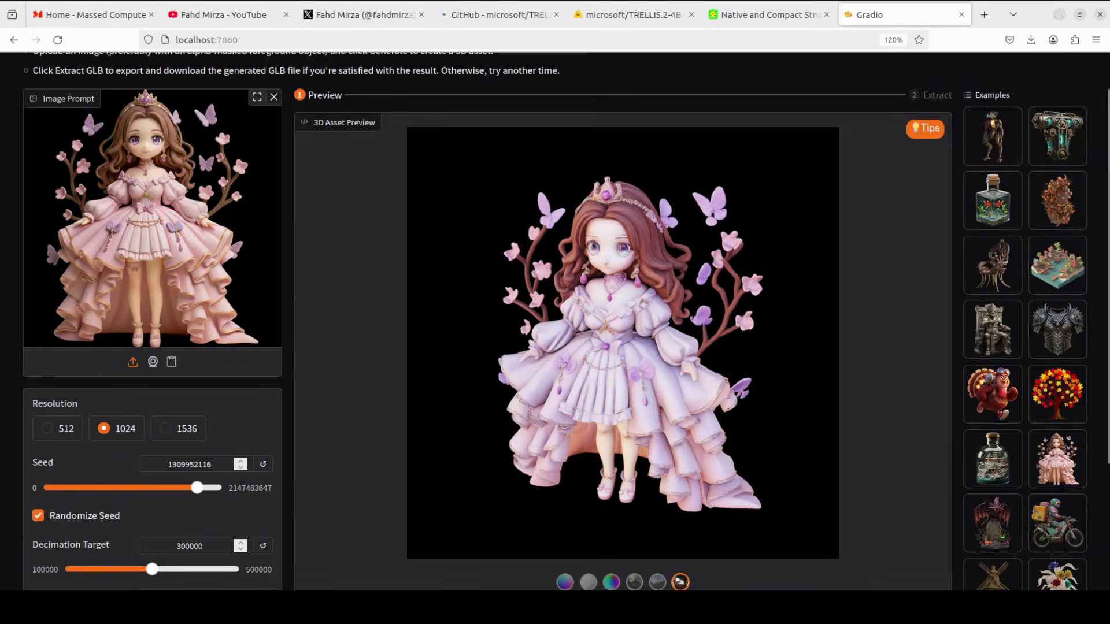
- Replace the doll in the image prompt with an uploaded portrait PNG of a man
{"action": "left_click", "coordinate": [274, 96]}
{"action": "left_click", "coordinate": [134, 247]}
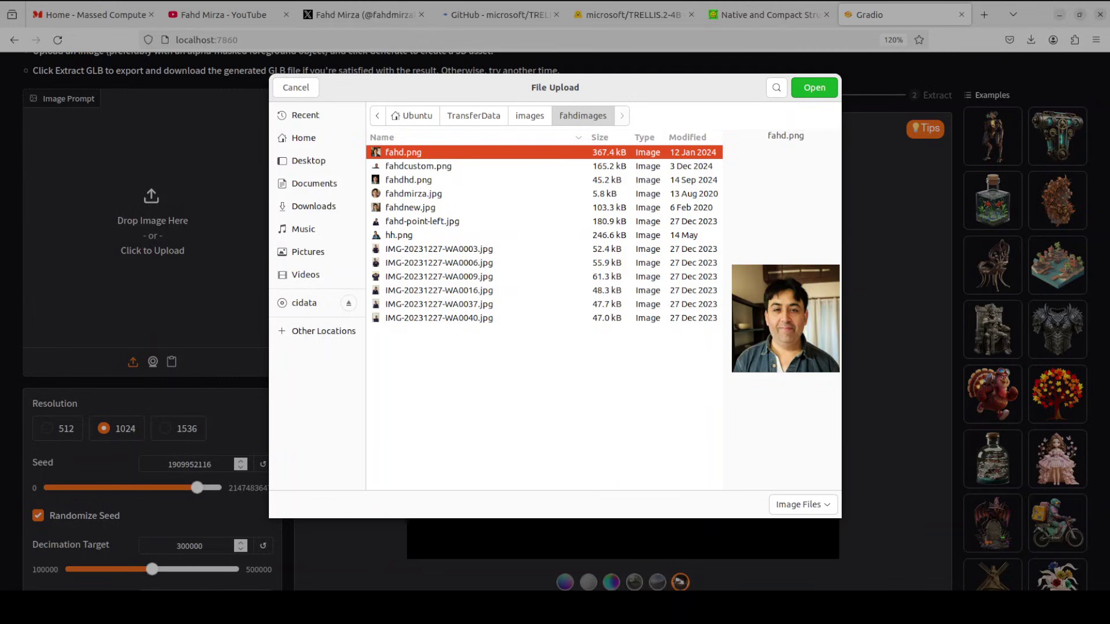
{"action": "key", "text": "Return"}
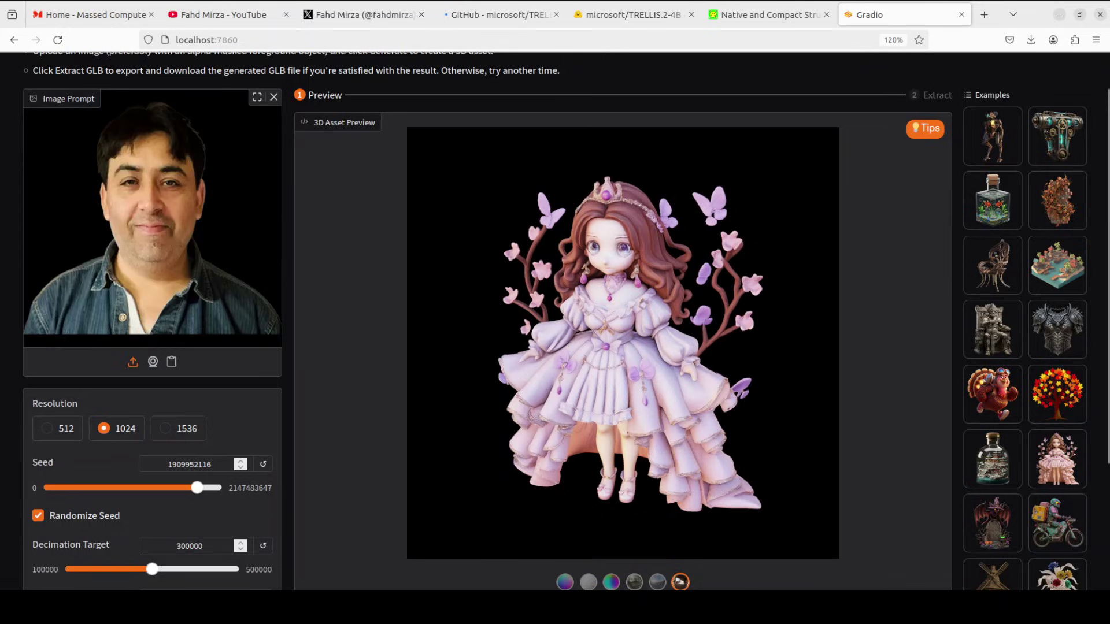
- Generate a 3D head model from the portrait photo
{"action": "scroll", "coordinate": [555, 321], "scroll_direction": "down", "scroll_amount": 3}
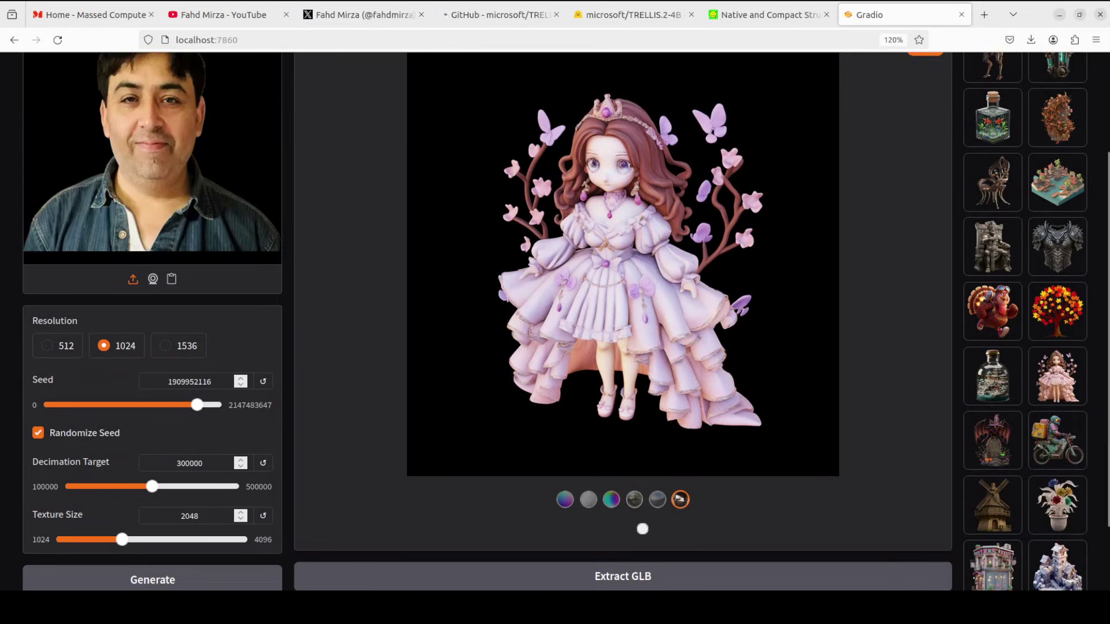
{"action": "left_click", "coordinate": [153, 580]}
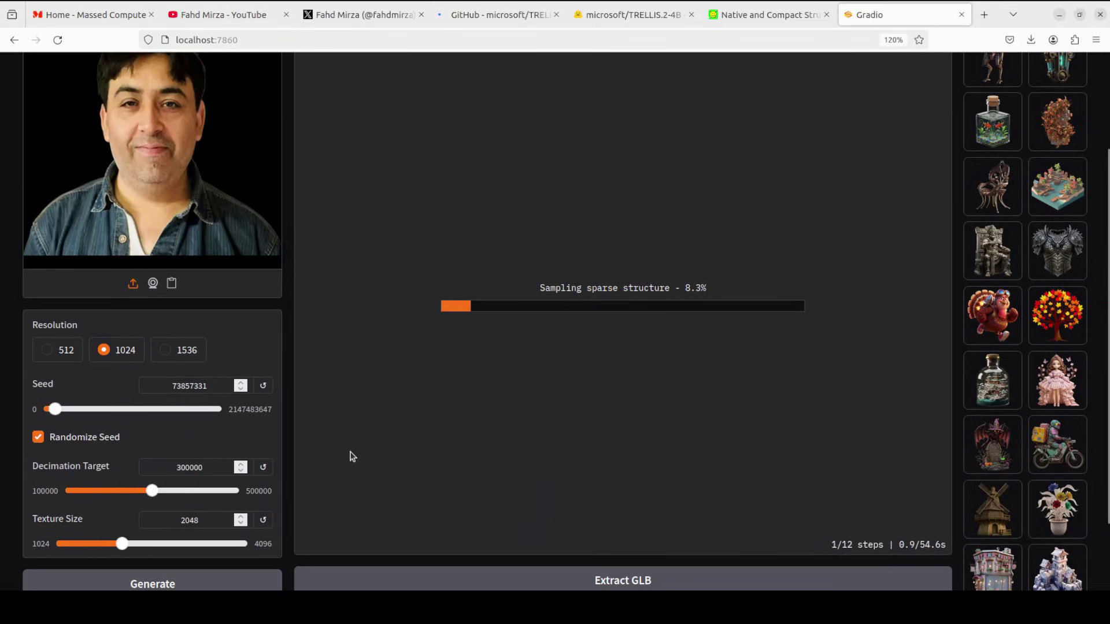
{"action": "scroll", "coordinate": [353, 457], "scroll_direction": "up", "scroll_amount": 3}
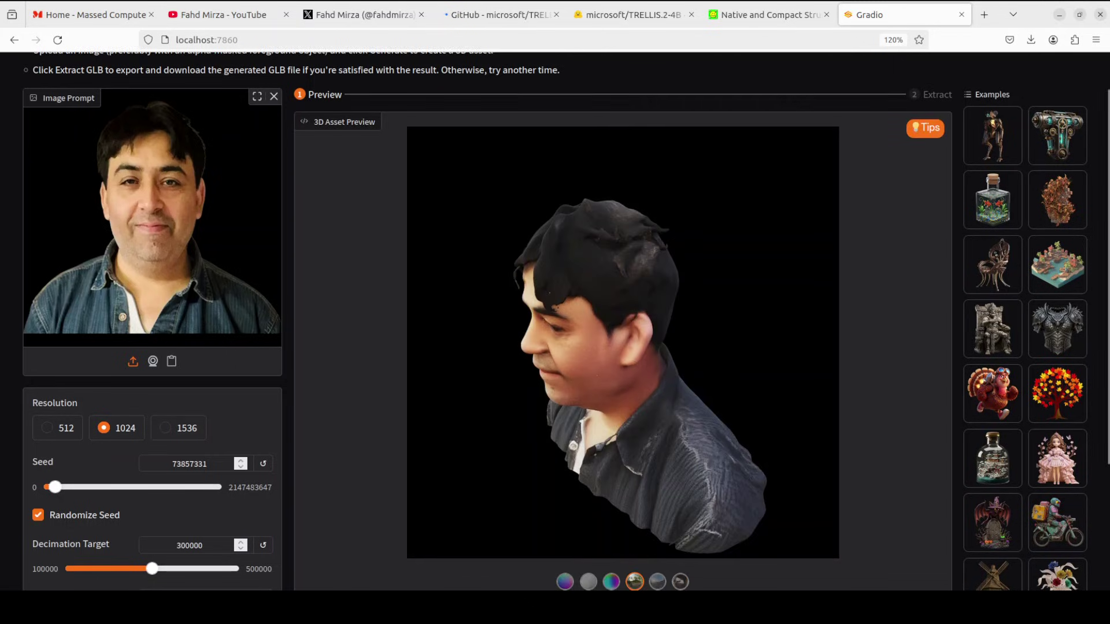
- Cycle the head model through normals, white clay and each lighting preset
{"action": "scroll", "coordinate": [643, 529], "scroll_direction": "down", "scroll_amount": 3}
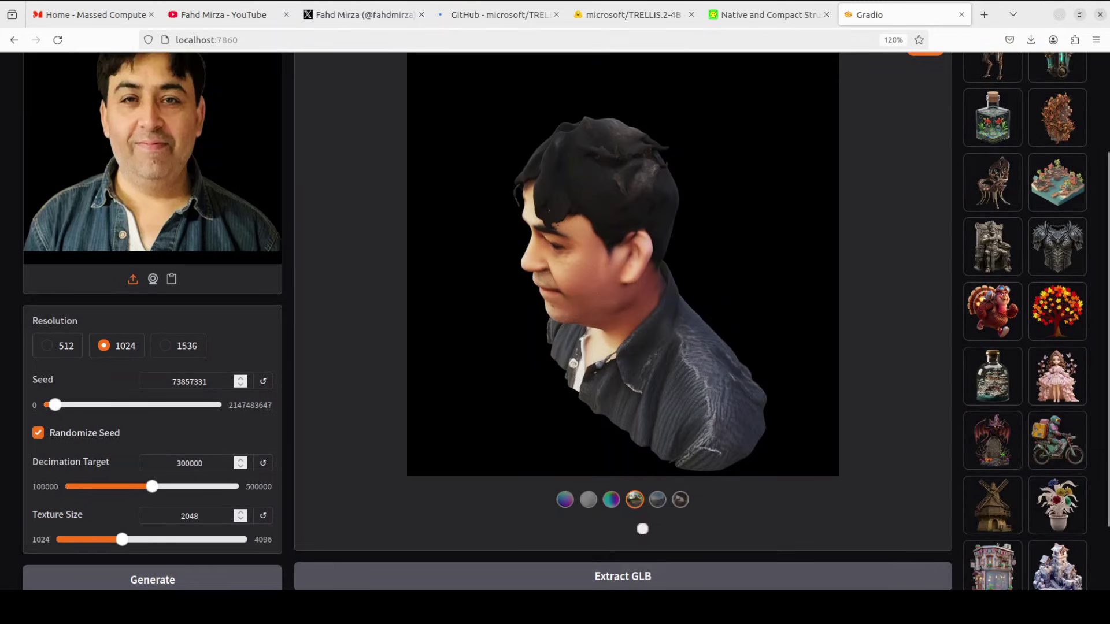
{"action": "left_click", "coordinate": [565, 500]}
{"action": "left_click", "coordinate": [589, 500]}
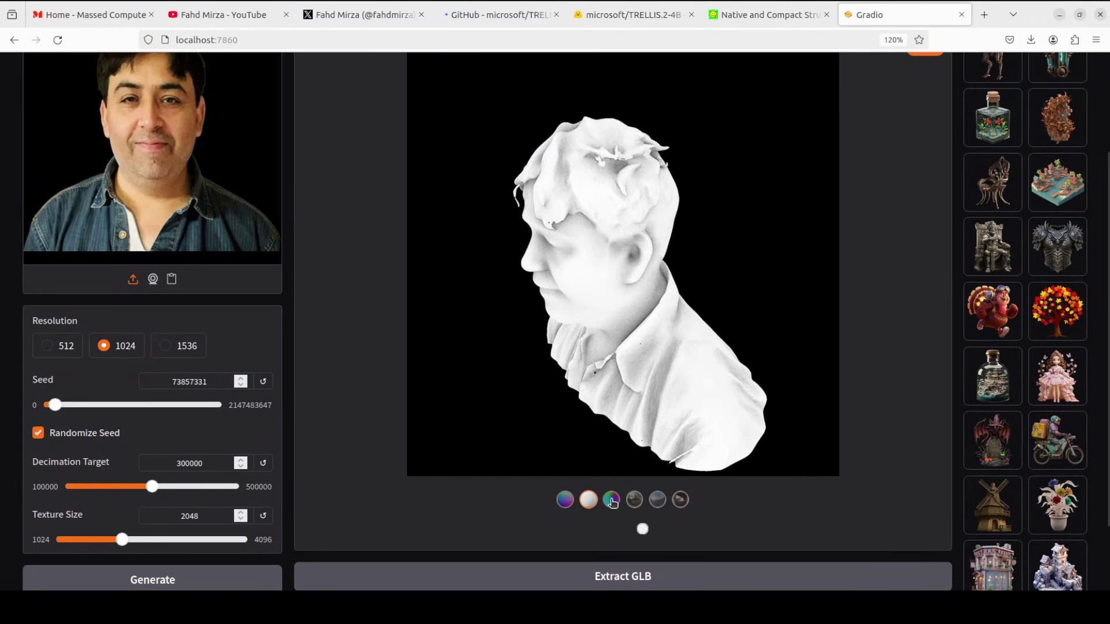
{"action": "left_click", "coordinate": [611, 500]}
{"action": "left_click", "coordinate": [634, 499]}
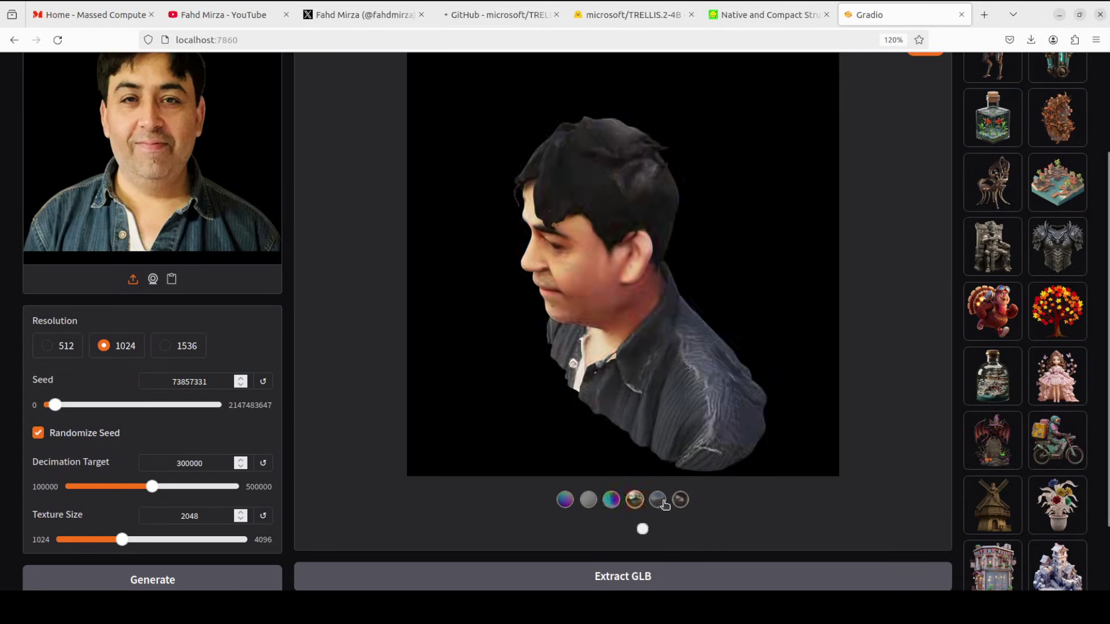
{"action": "left_click", "coordinate": [658, 500]}
{"action": "left_click", "coordinate": [681, 501]}
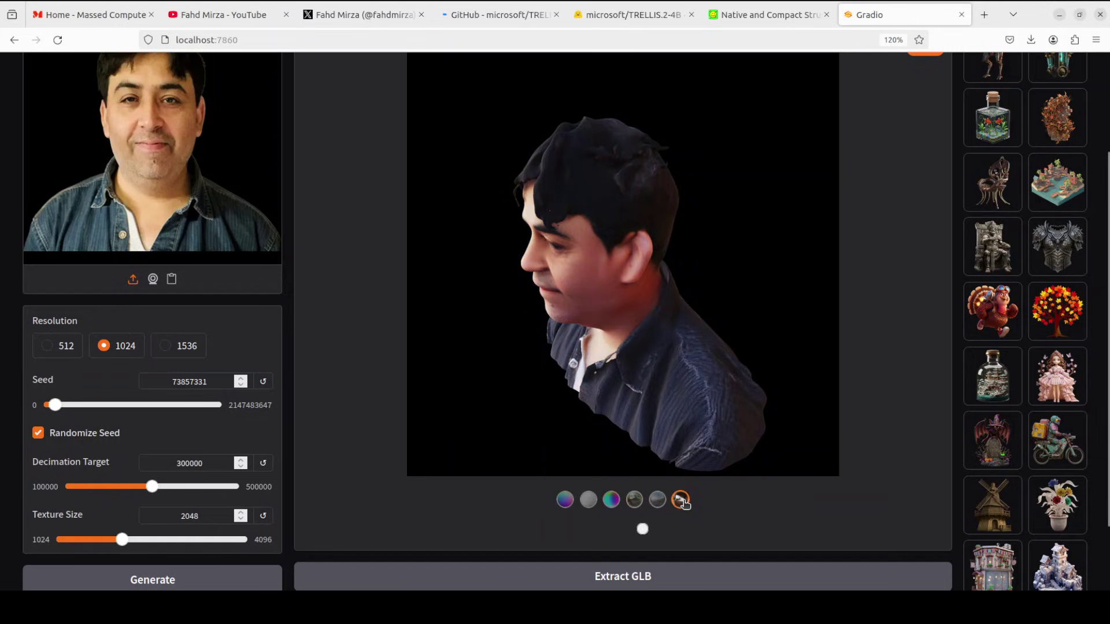
- View the normal-map head from front and profile angles, ending at the front view
{"action": "left_click", "coordinate": [569, 503]}
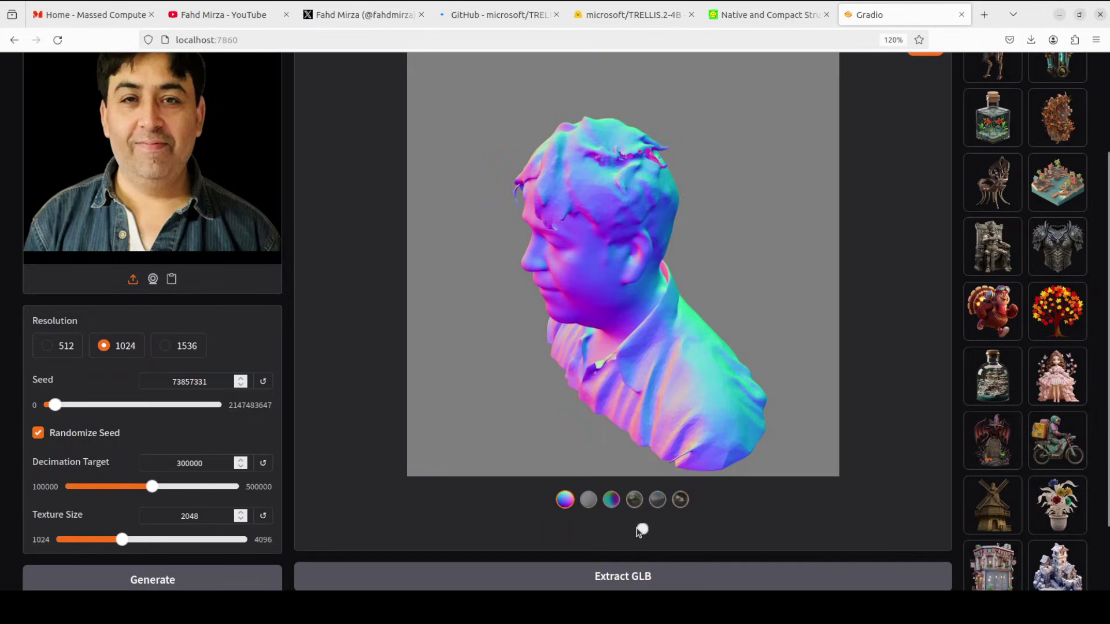
{"action": "left_click", "coordinate": [672, 530]}
{"action": "left_click", "coordinate": [632, 529]}
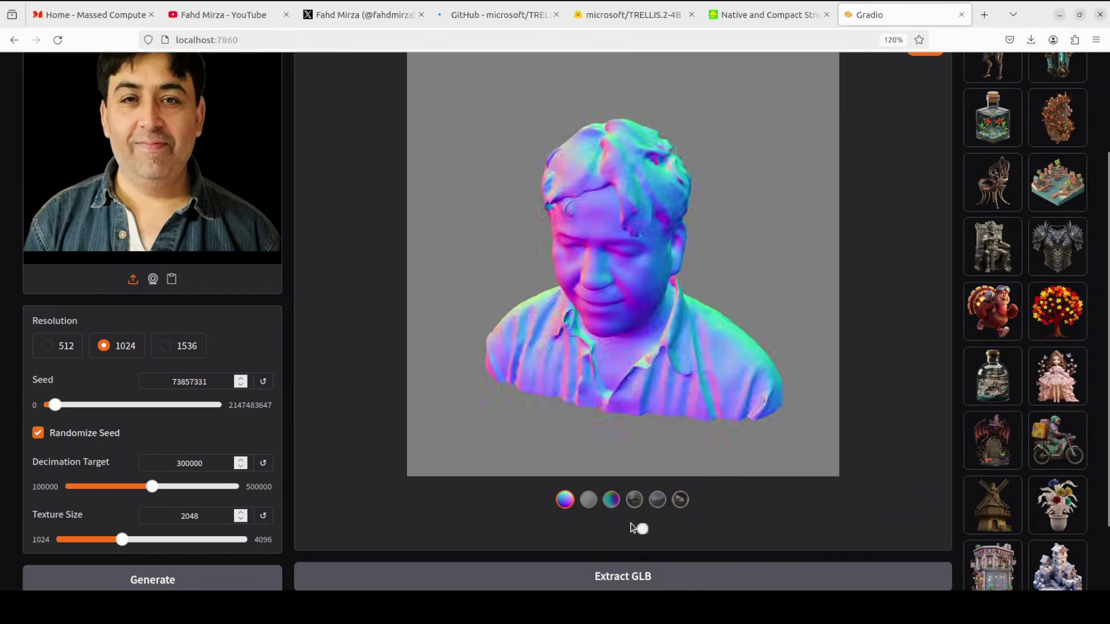
{"action": "left_click", "coordinate": [575, 525]}
{"action": "left_click", "coordinate": [645, 527]}
{"action": "left_click", "coordinate": [671, 529]}
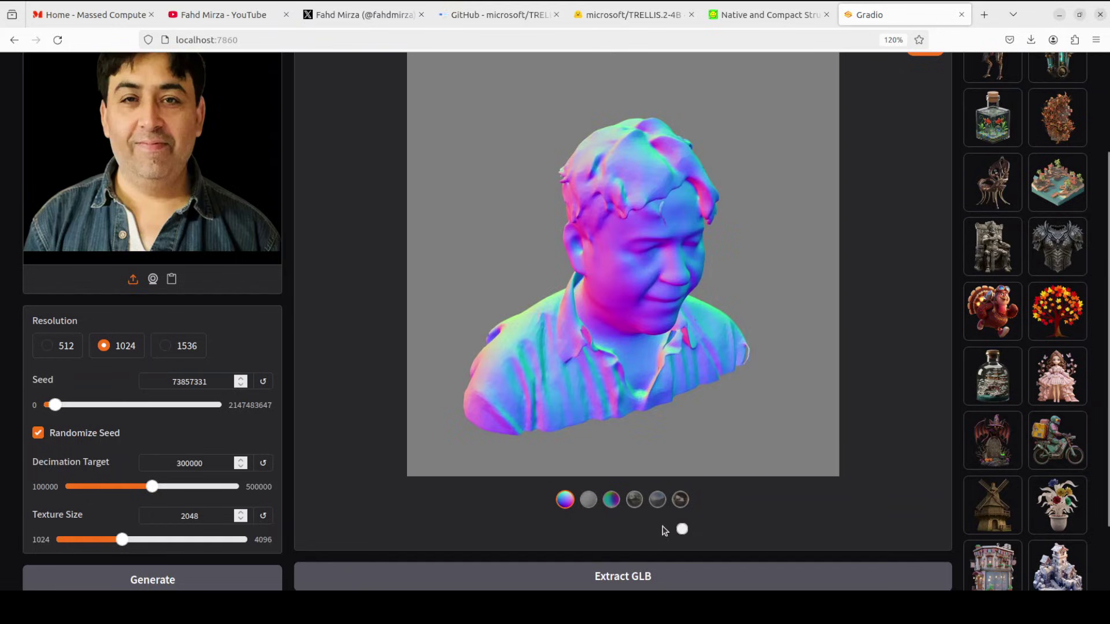
{"action": "left_click", "coordinate": [645, 528]}
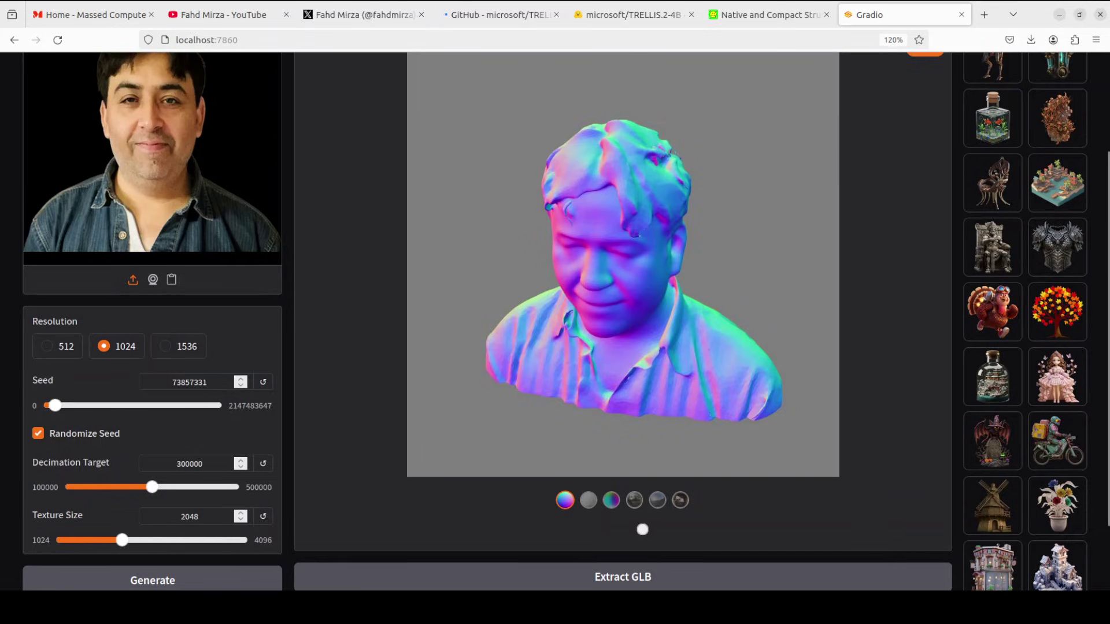
{"action": "scroll", "coordinate": [313, 194], "scroll_direction": "up", "scroll_amount": 2}
- Clear the portrait, then view the generated curry bowl as a normal map and white clay
{"action": "left_click", "coordinate": [274, 97]}
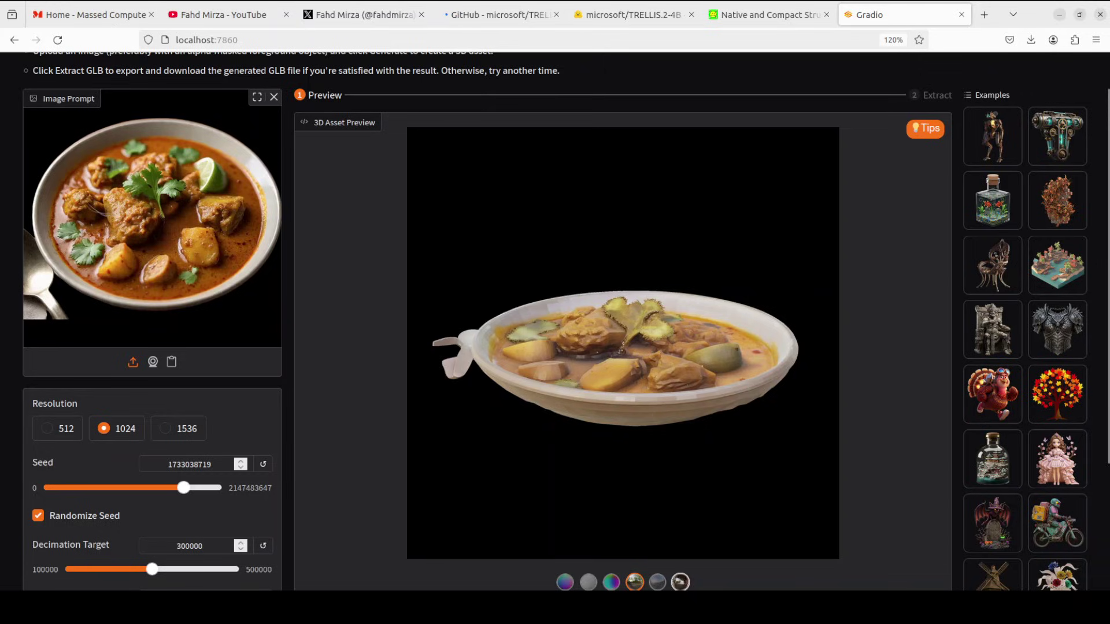
{"action": "left_click", "coordinate": [565, 584]}
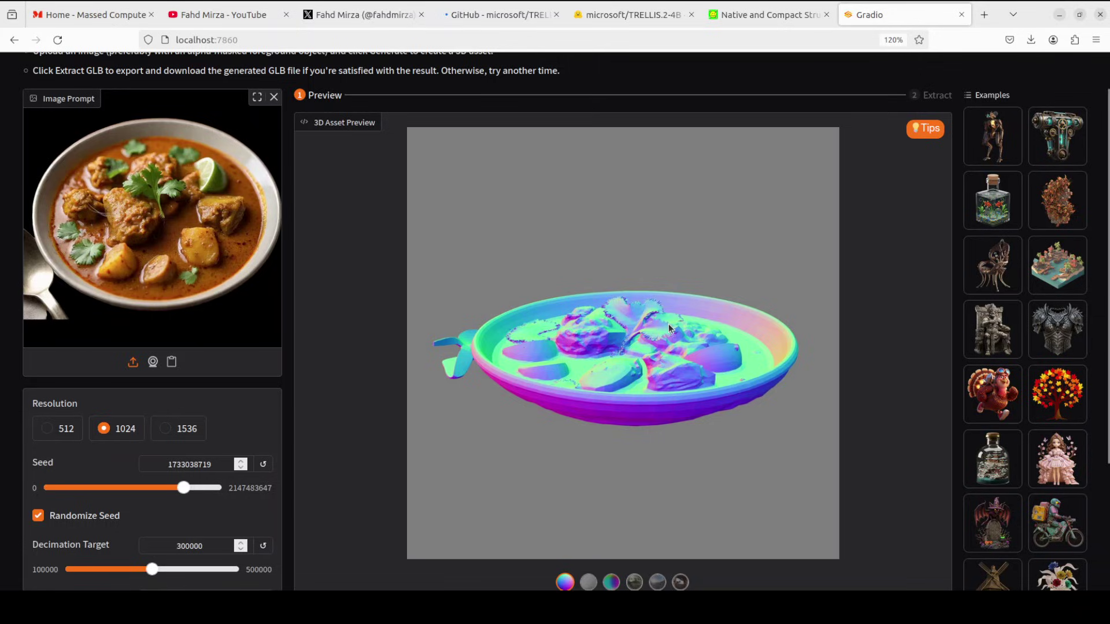
{"action": "left_click", "coordinate": [589, 583]}
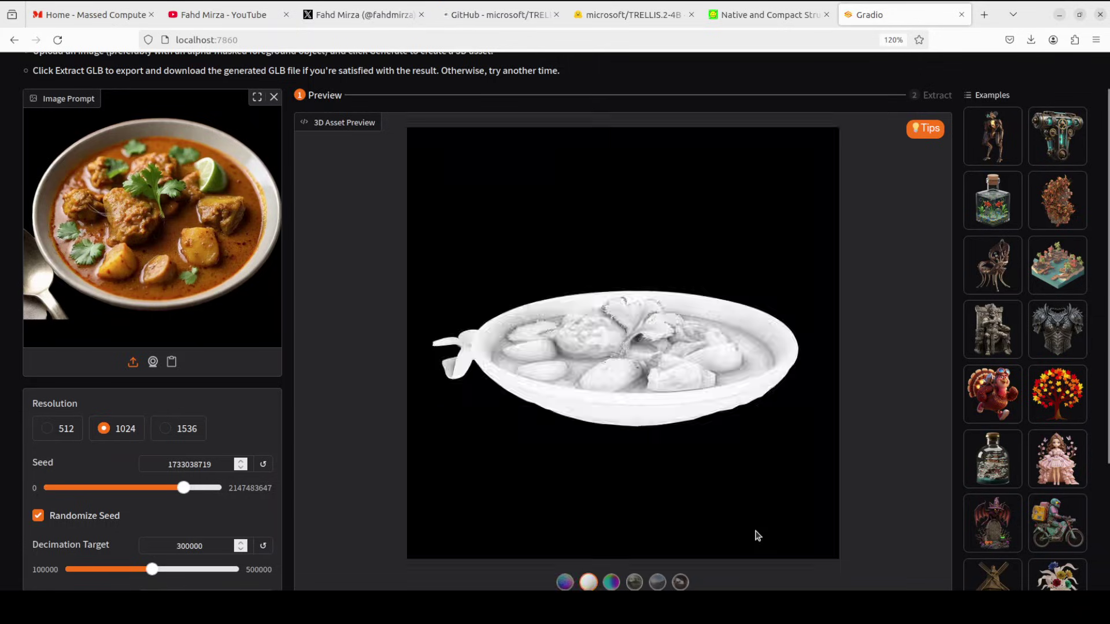
- Rotate the curry bowl to several angles in full textured shading
{"action": "scroll", "coordinate": [758, 529], "scroll_direction": "down", "scroll_amount": 3}
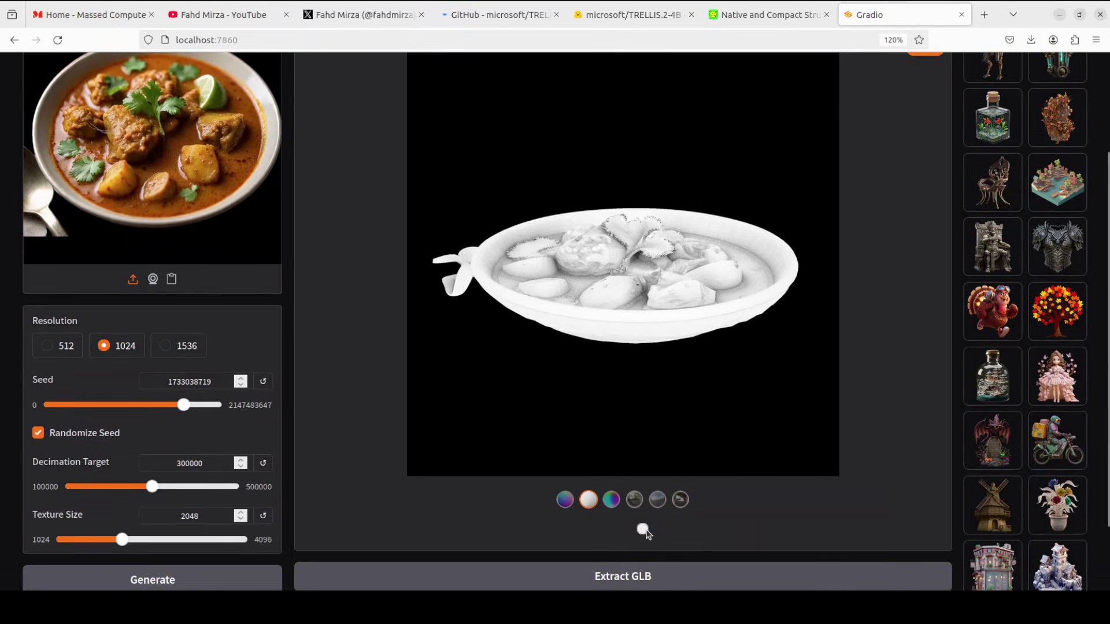
{"action": "mouse_move", "coordinate": [644, 529]}
{"action": "left_mouse_down"}
{"action": "mouse_move", "coordinate": [762, 529]}
{"action": "mouse_move", "coordinate": [643, 529]}
{"action": "left_mouse_up"}
{"action": "left_click", "coordinate": [660, 500]}
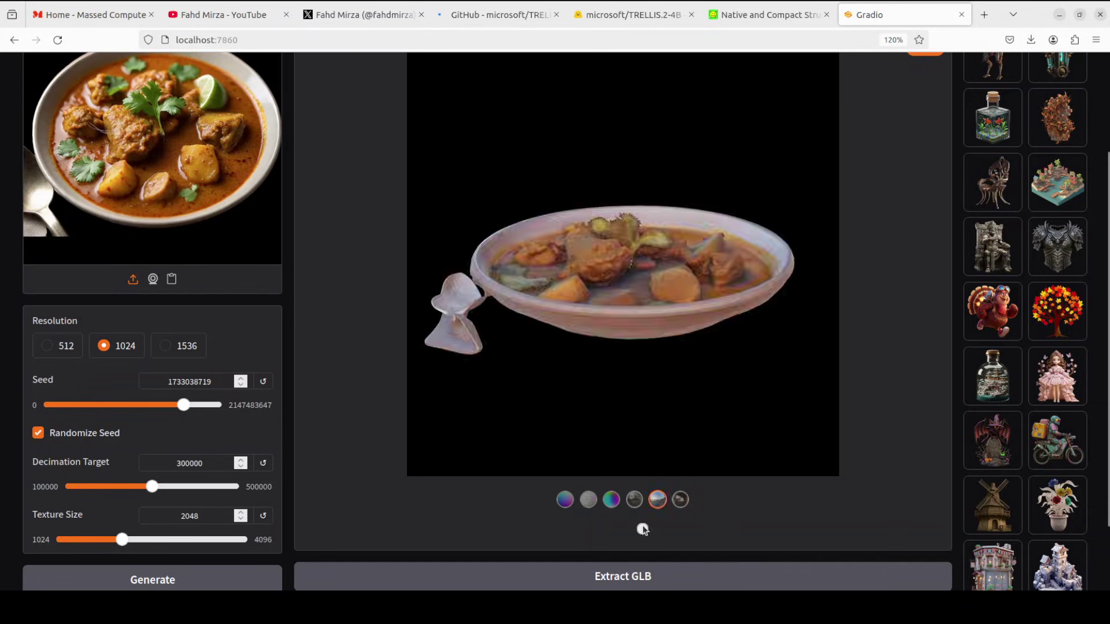
{"action": "left_click", "coordinate": [603, 529]}
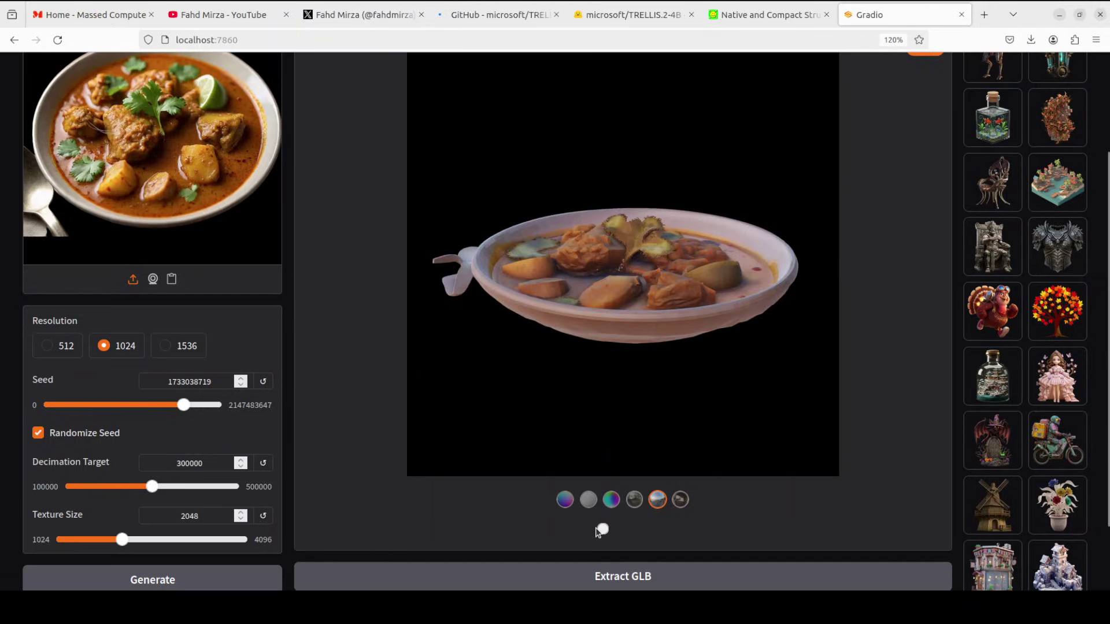
{"action": "left_click", "coordinate": [683, 529]}
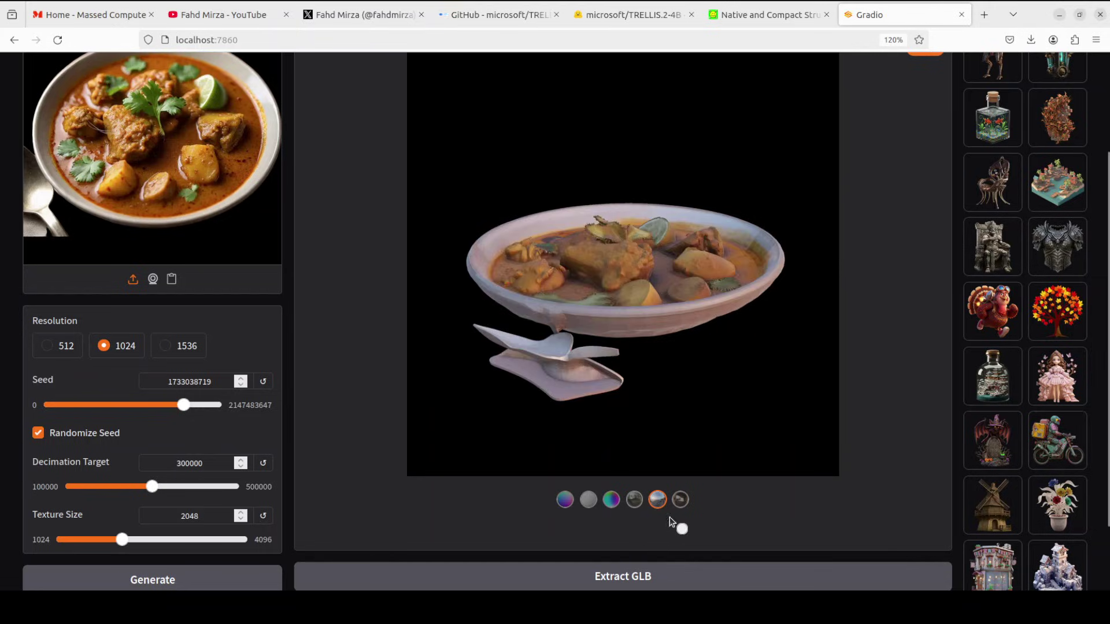
- Load the fish-bottle example and generate the 3D glass aquarium bottle
{"action": "left_click", "coordinate": [987, 130]}
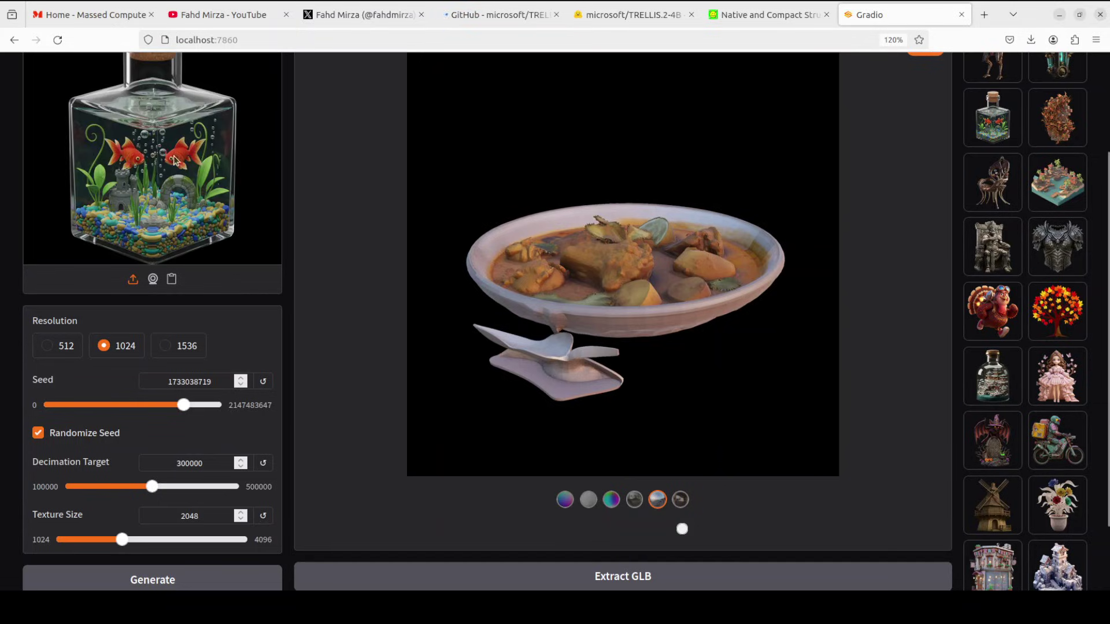
{"action": "left_click", "coordinate": [138, 578]}
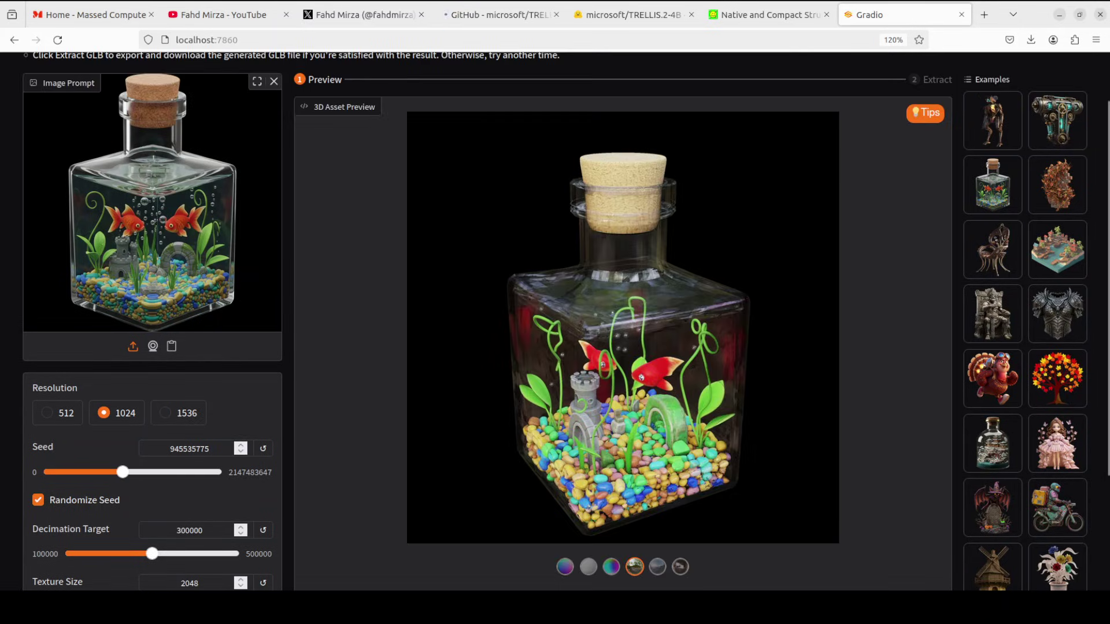
{"action": "scroll", "coordinate": [683, 514], "scroll_direction": "down", "scroll_amount": 3}
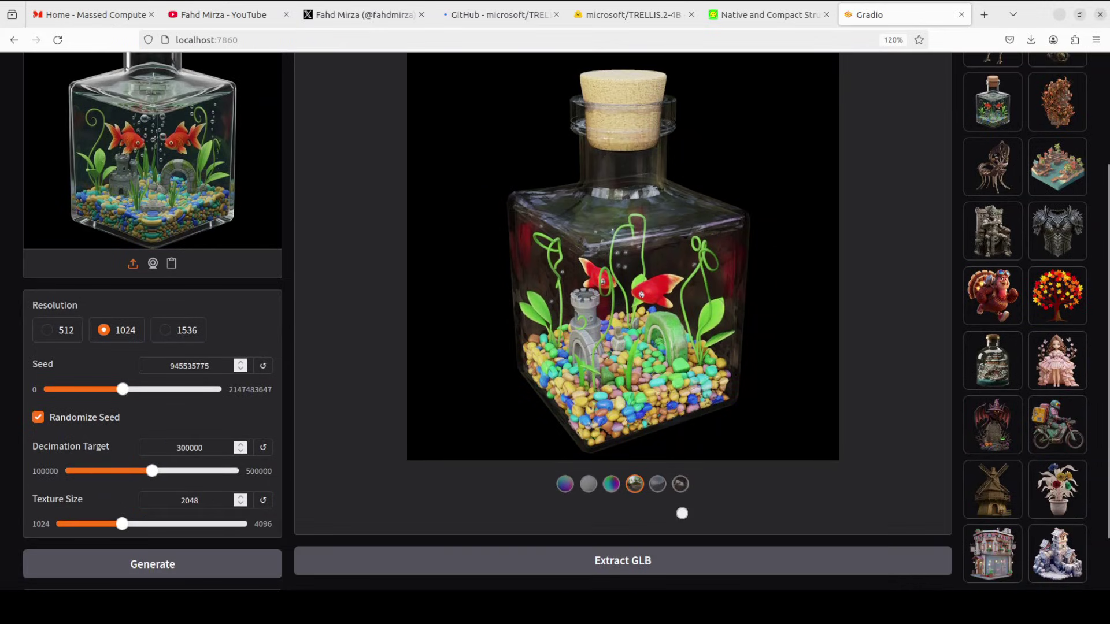
- Rotate the bottle preview to several different views
{"action": "left_click_drag", "start_coordinate": [682, 514], "coordinate": [606, 513]}
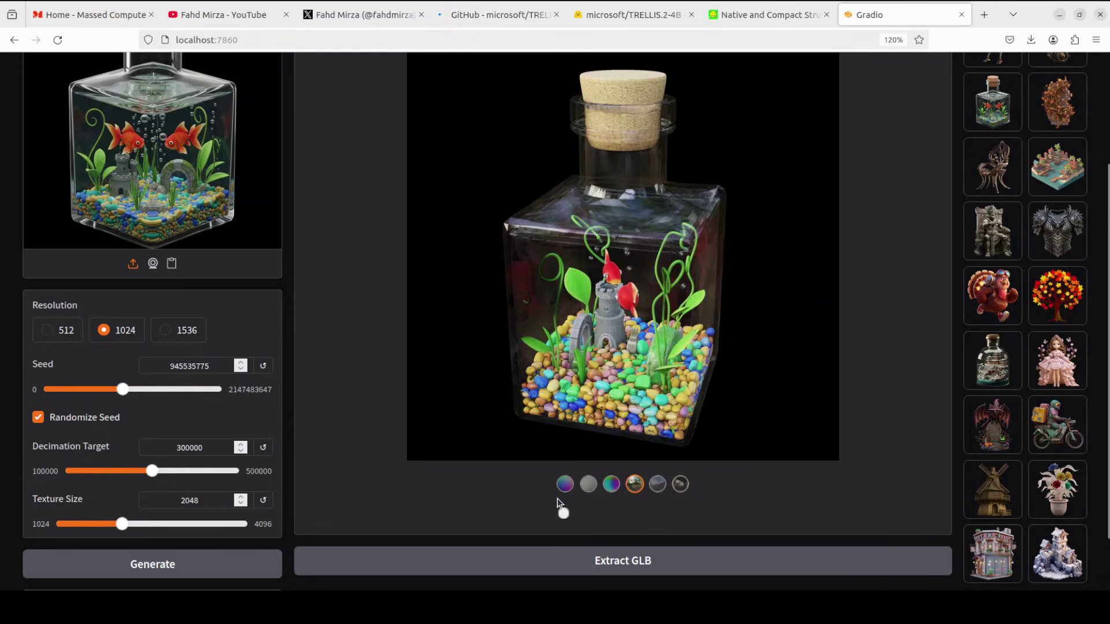
{"action": "left_click_drag", "start_coordinate": [558, 498], "coordinate": [641, 500]}
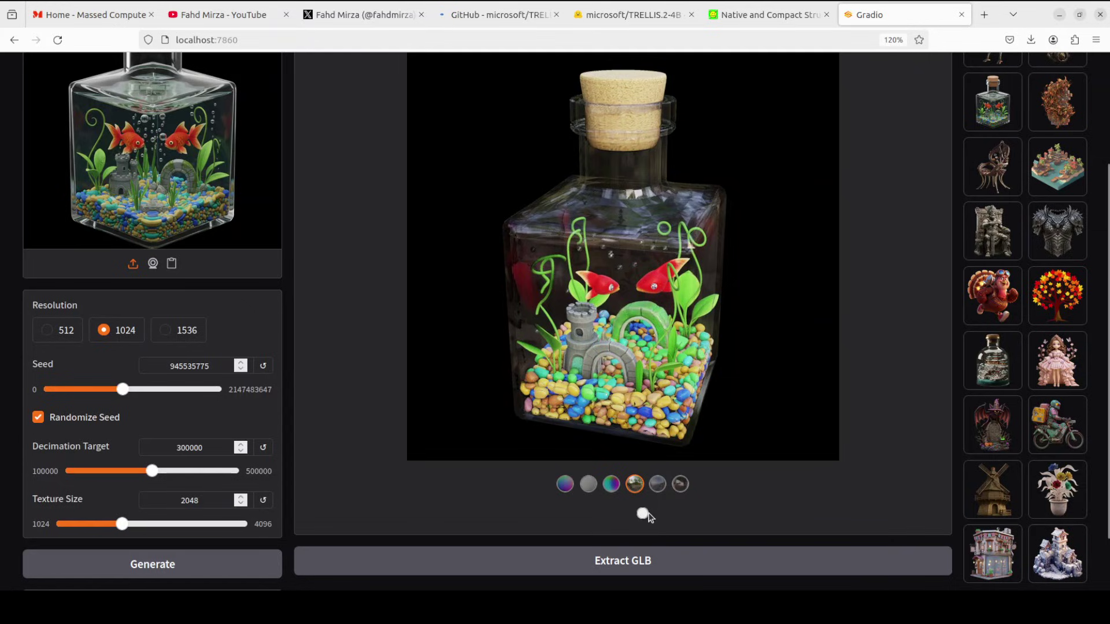
{"action": "left_click", "coordinate": [681, 514]}
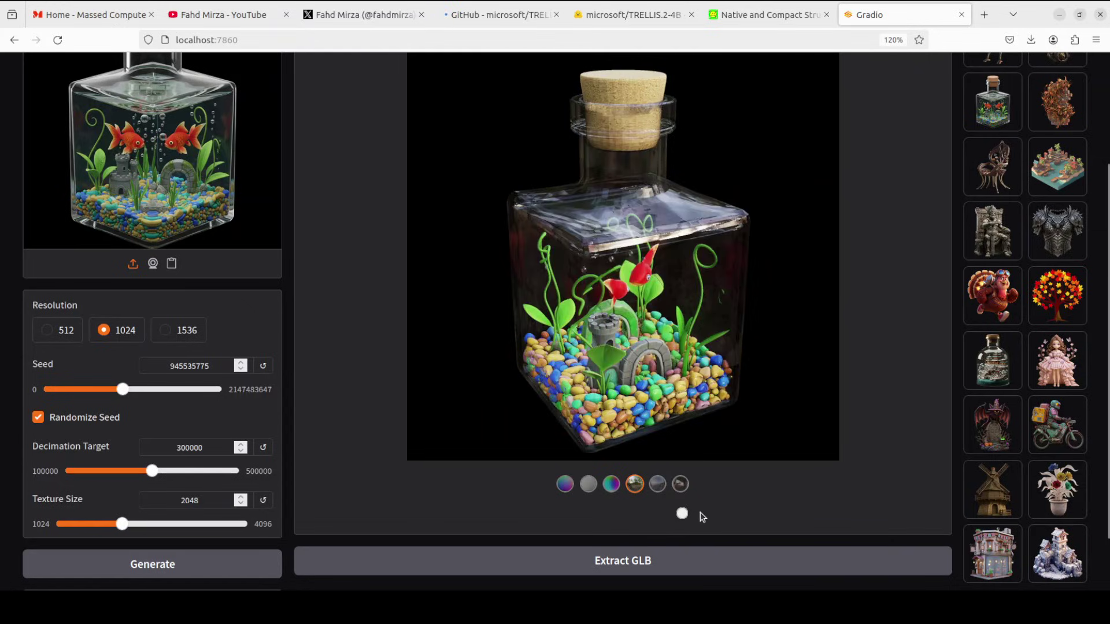
- Cycle the bottle through normal map, white shaded, base colour and textured glass renders
{"action": "left_click", "coordinate": [564, 484]}
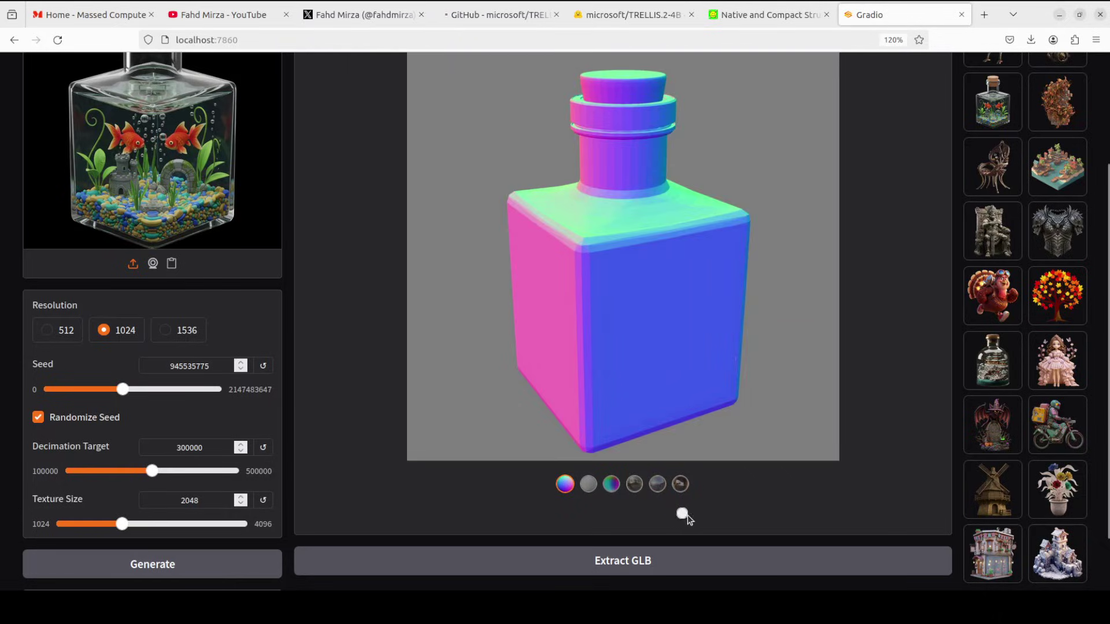
{"action": "left_click", "coordinate": [658, 487]}
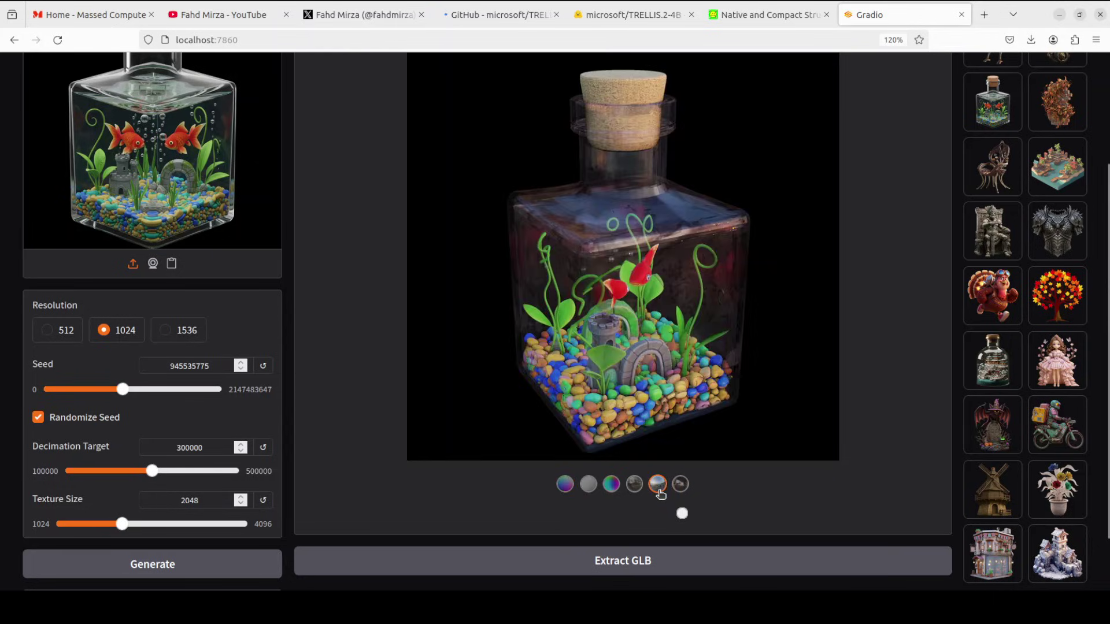
{"action": "left_click", "coordinate": [566, 486]}
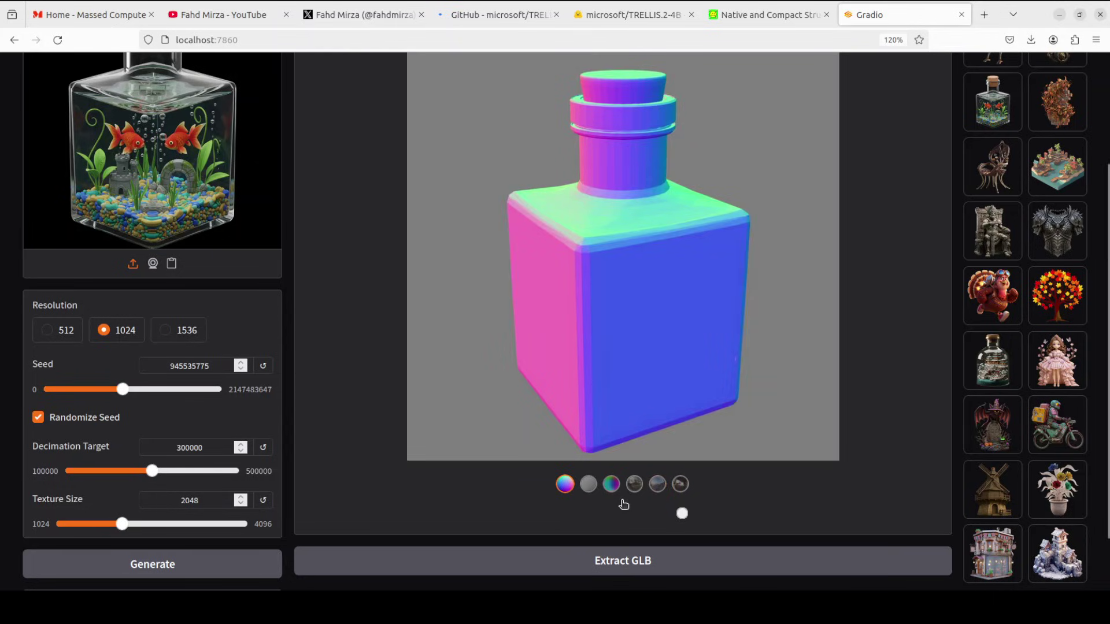
{"action": "left_click", "coordinate": [589, 486]}
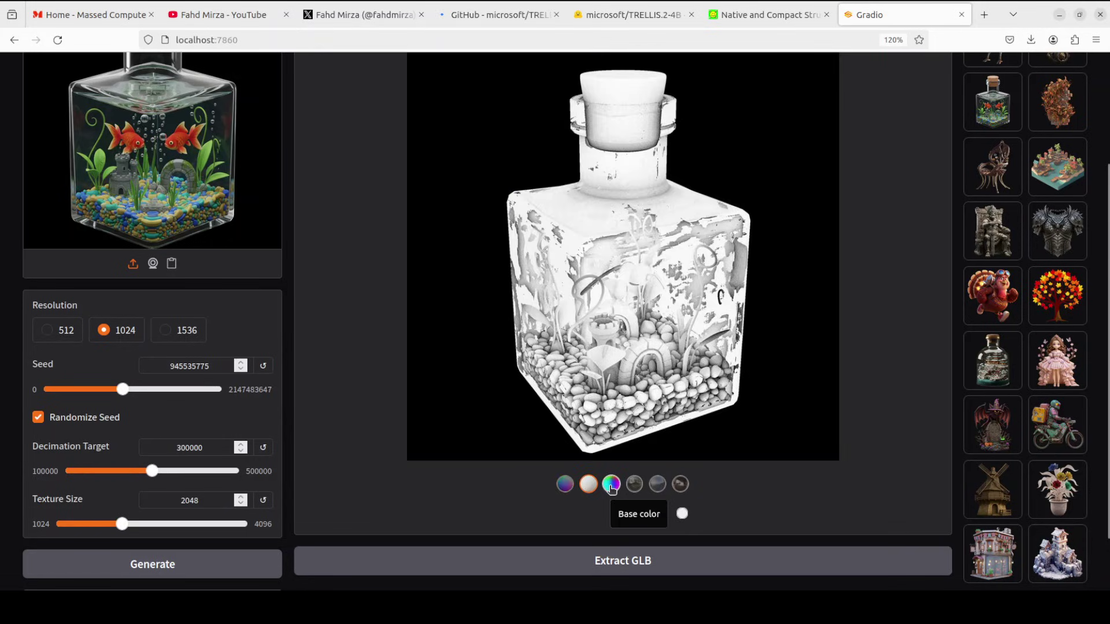
{"action": "left_click", "coordinate": [612, 486]}
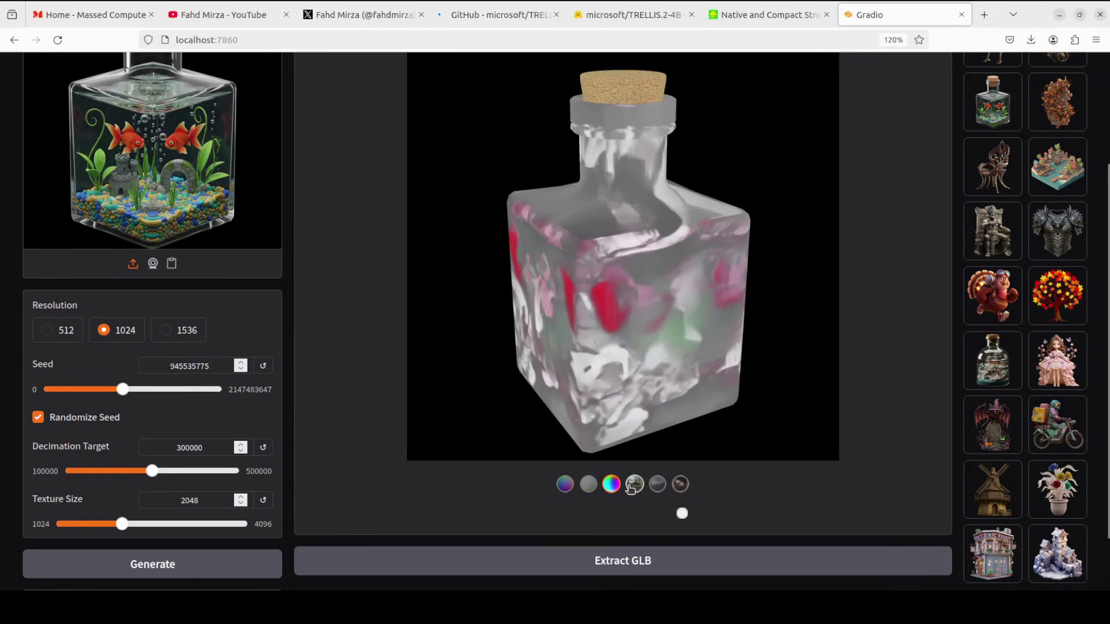
{"action": "left_click", "coordinate": [634, 486]}
{"action": "left_click", "coordinate": [680, 486]}
- Visit the TRELLIS.2-4B model card, the YouTube trellis results, then the channel's X profile
{"action": "left_click", "coordinate": [638, 21]}
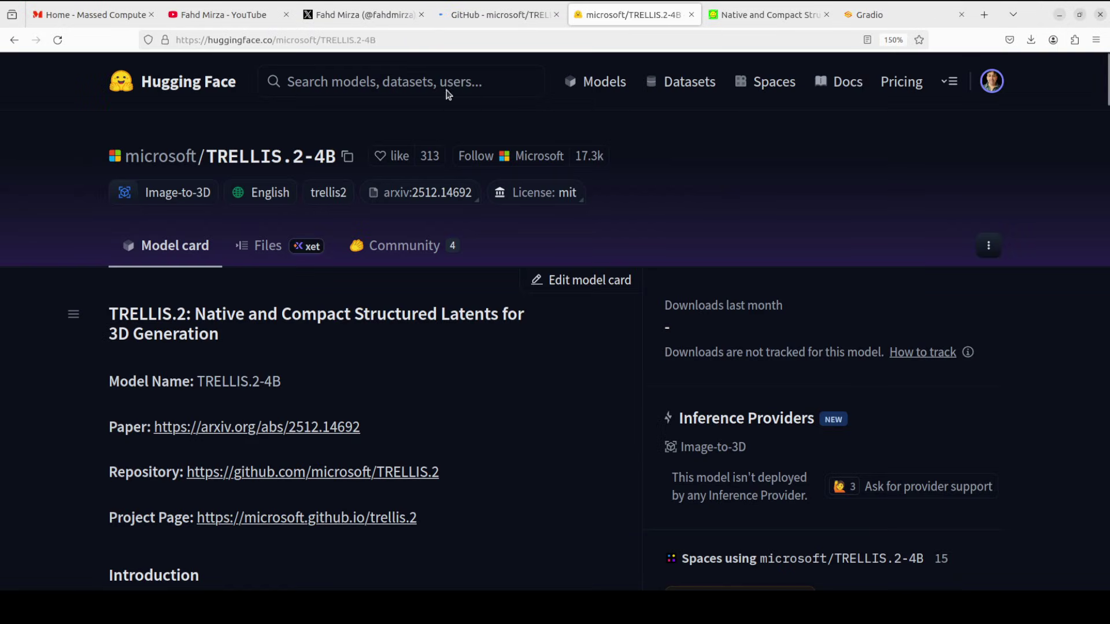
{"action": "left_click", "coordinate": [239, 17]}
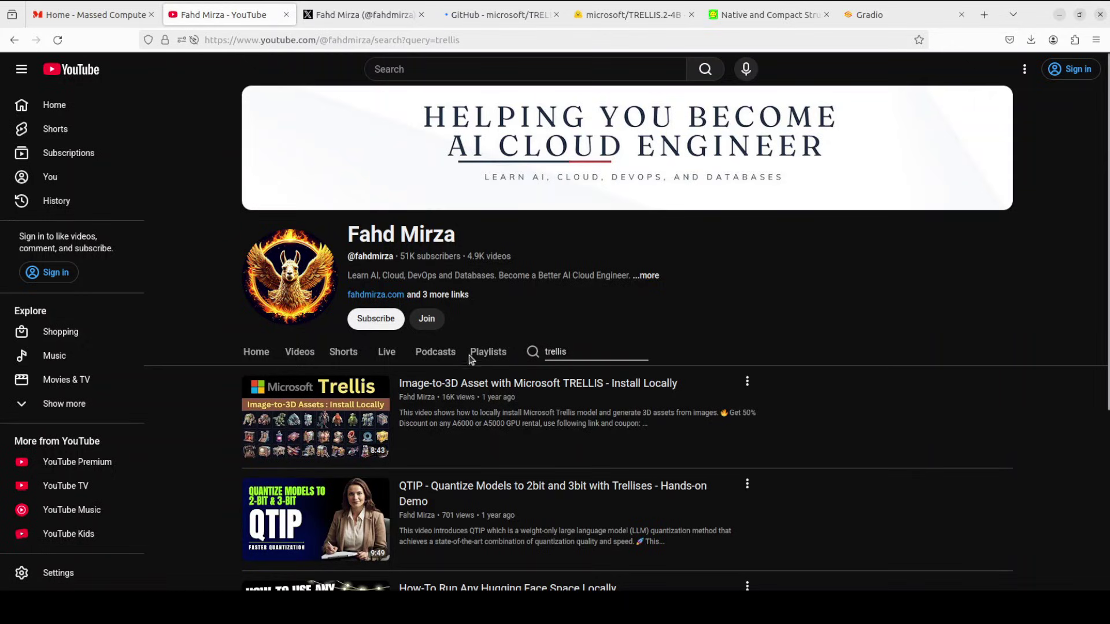
{"action": "left_click", "coordinate": [360, 15]}
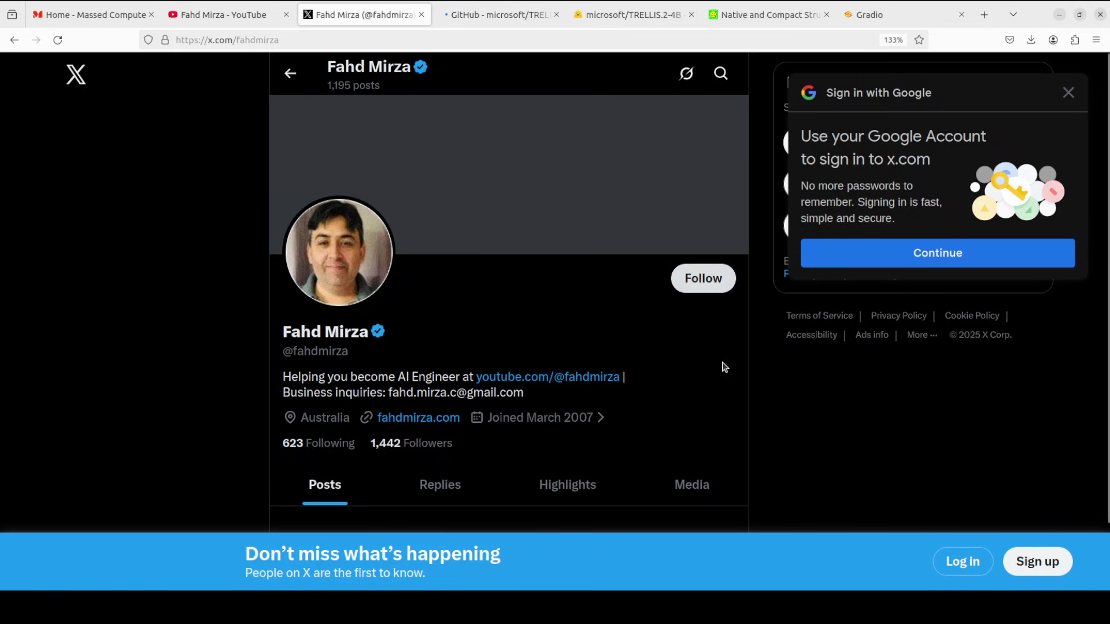